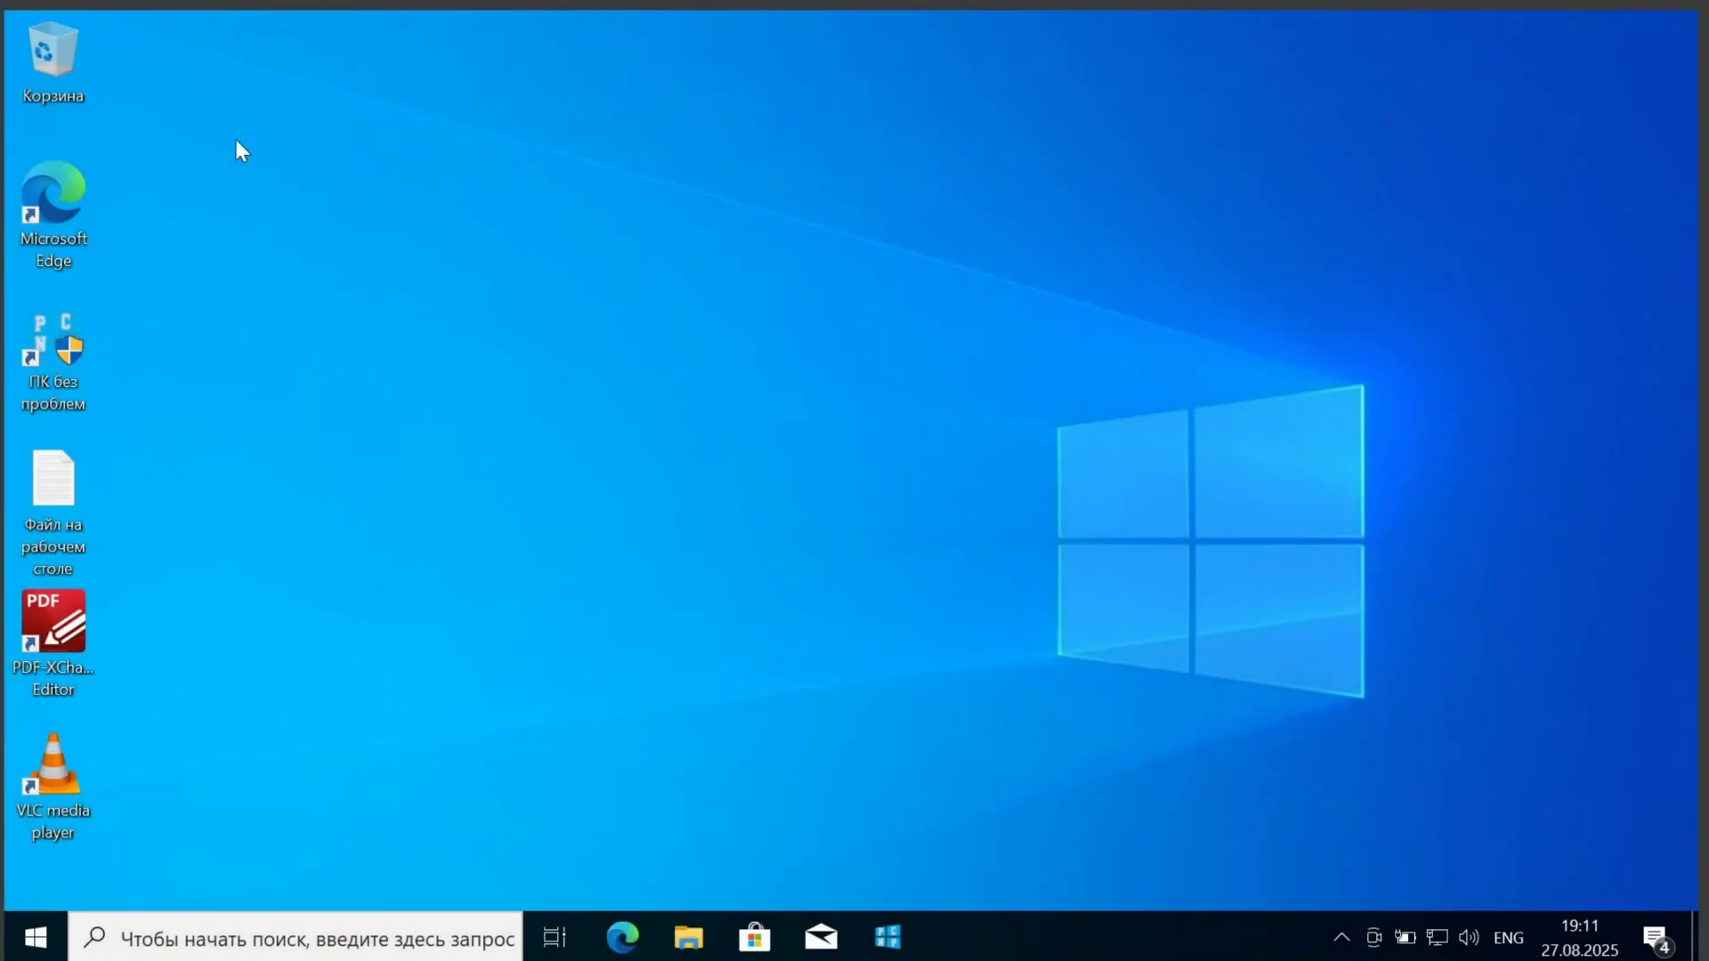
Select the desktop file and the PDF-XChange Editor and VLC media player shortcuts
left_click_drag(236, 141, 303, 614)
left_click(55, 502)
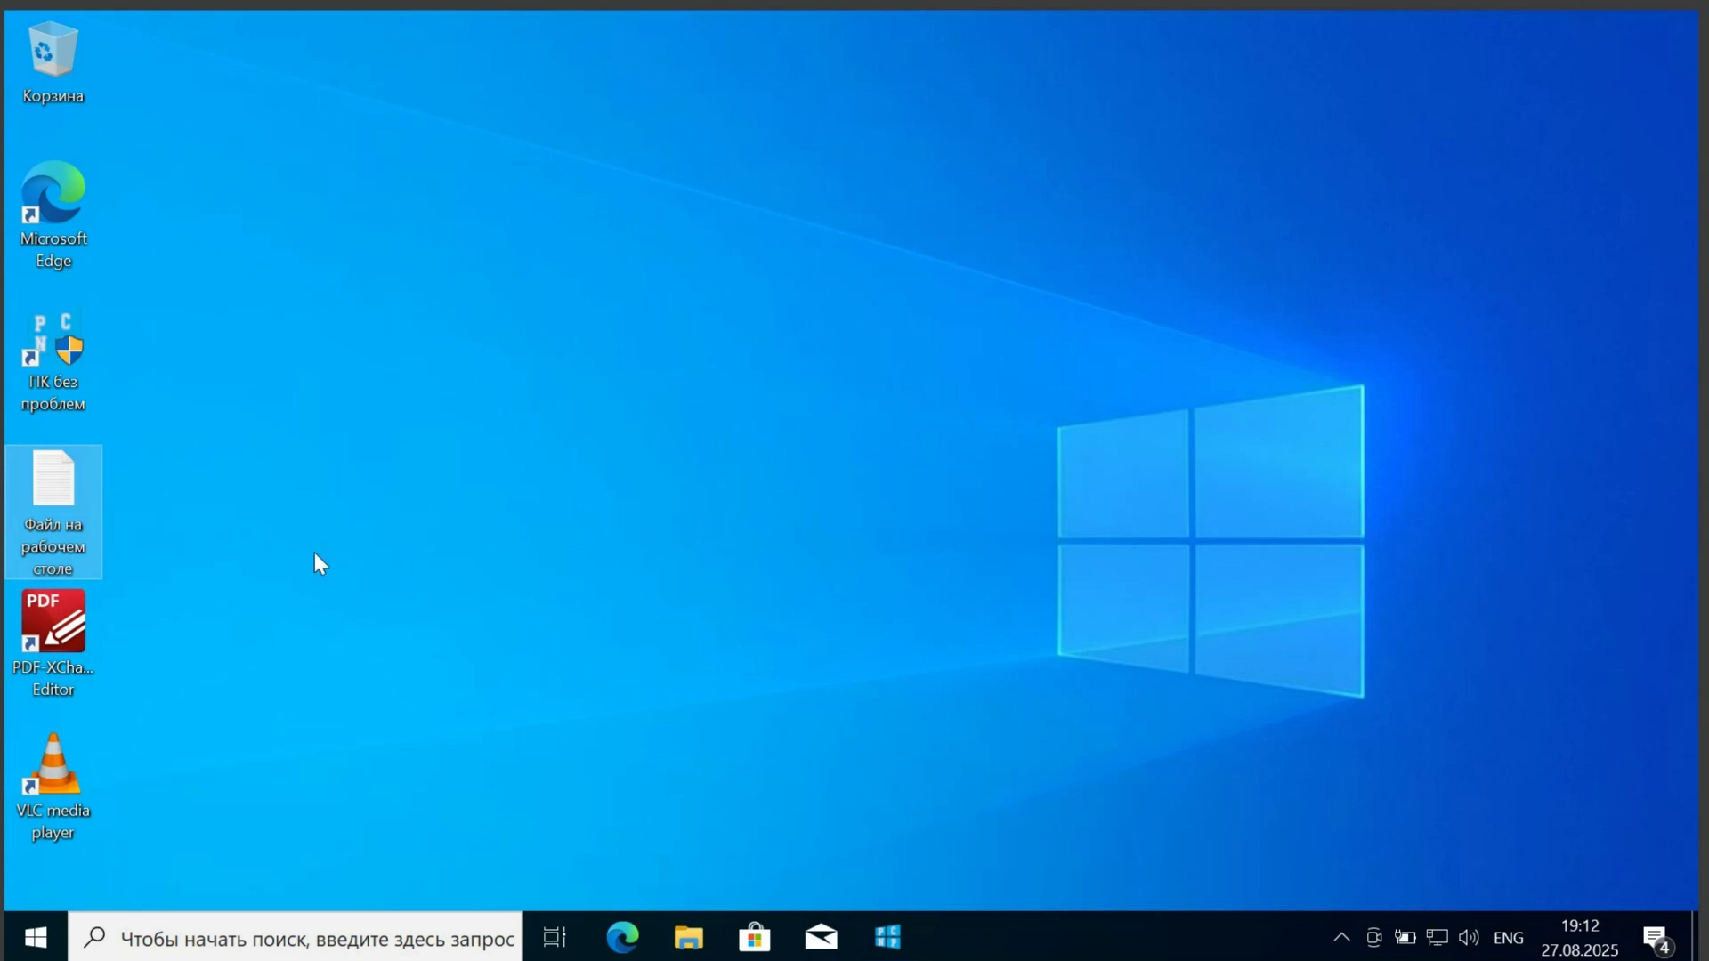
left_click(73, 630)
left_click(82, 757)
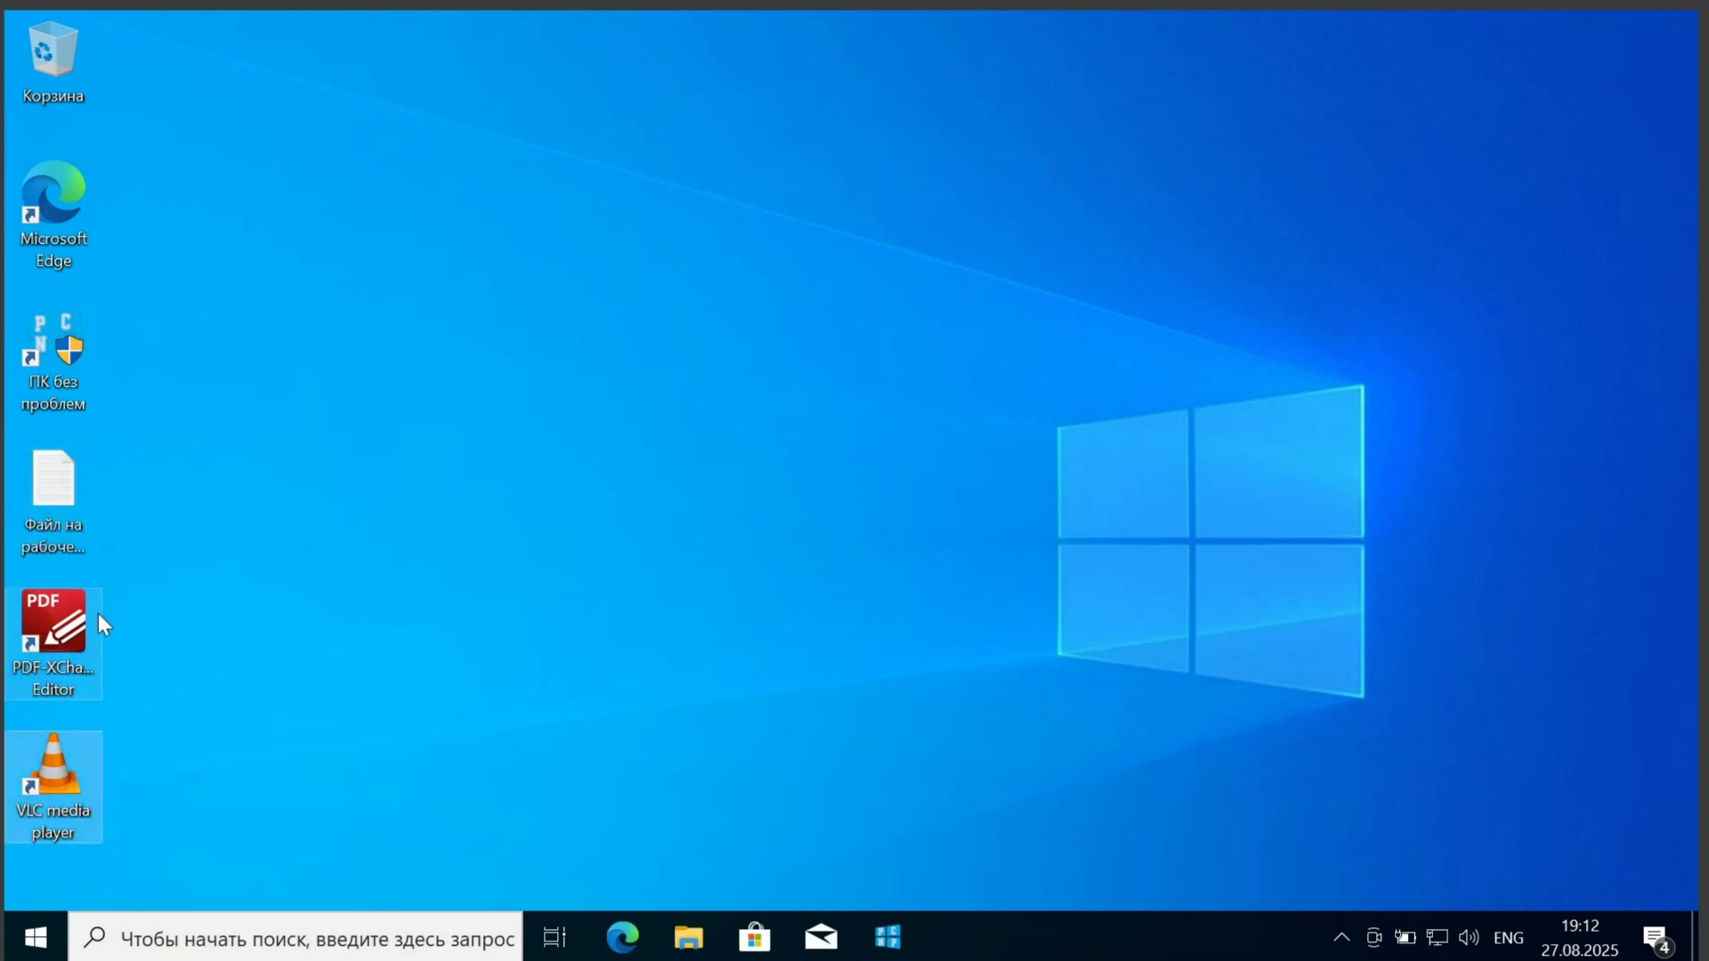
Launch ПК без проблем from the desktop and apply a different colour theme
left_click(76, 515)
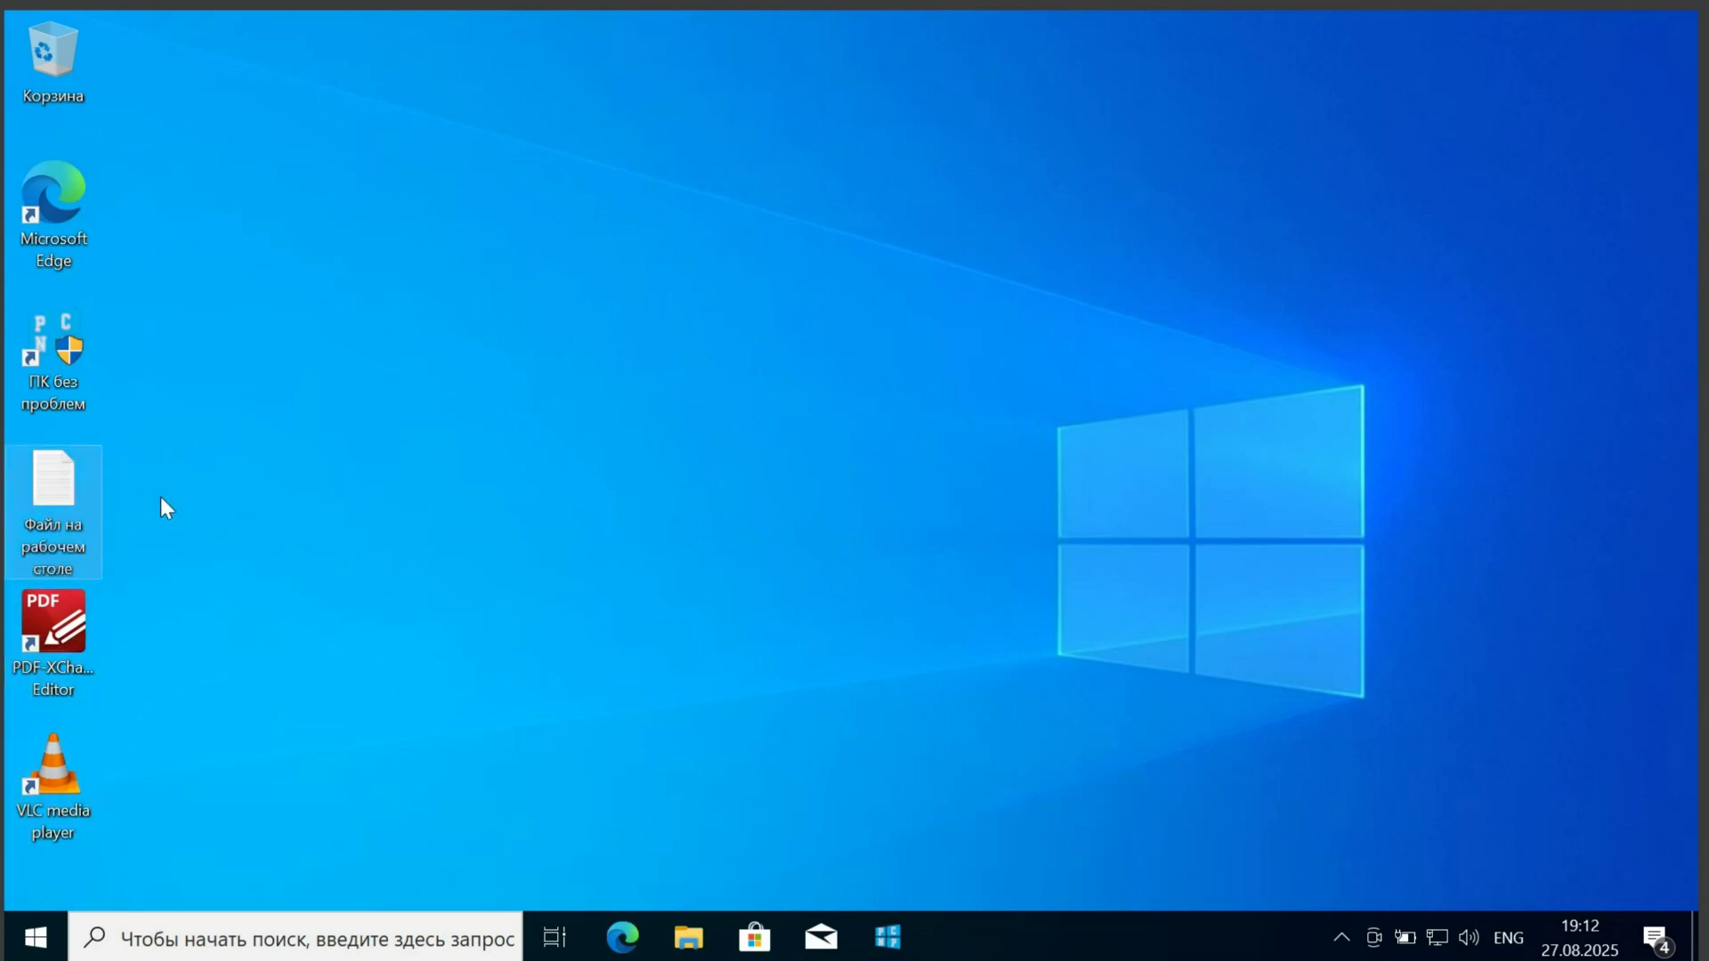
double_click(67, 351)
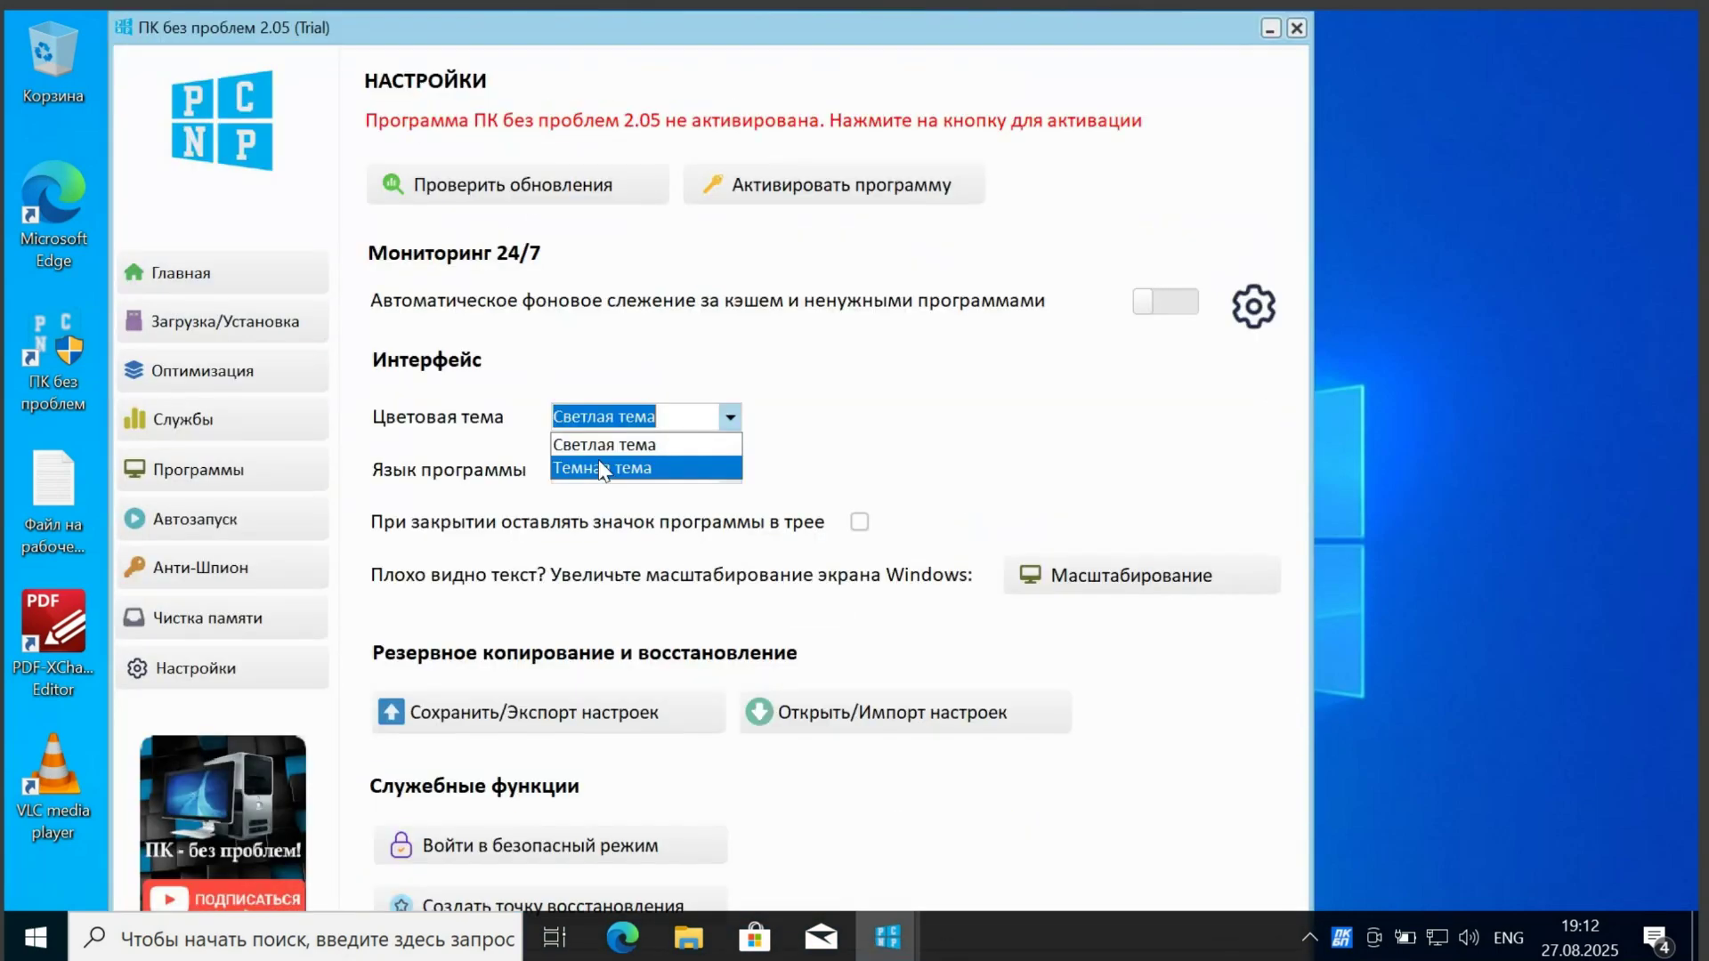
left_click(598, 459)
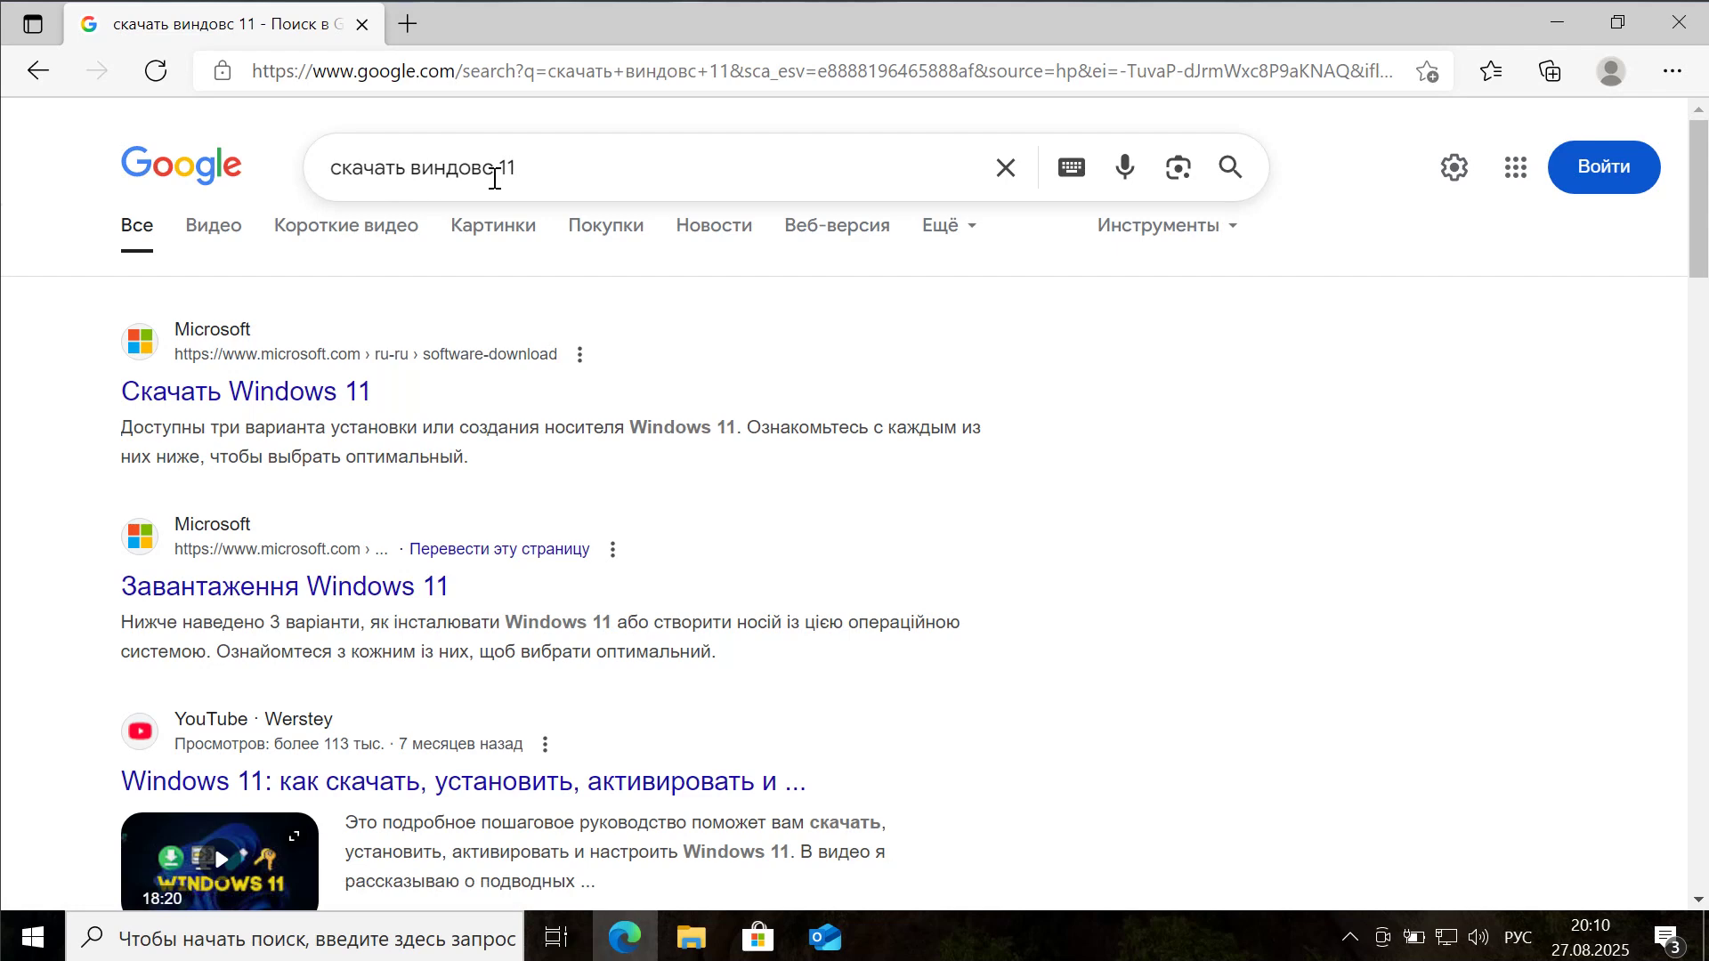
Open Microsoft's Скачать Windows 11 page full screen and expand the ISO edition list
left_click(237, 390)
key("F11")
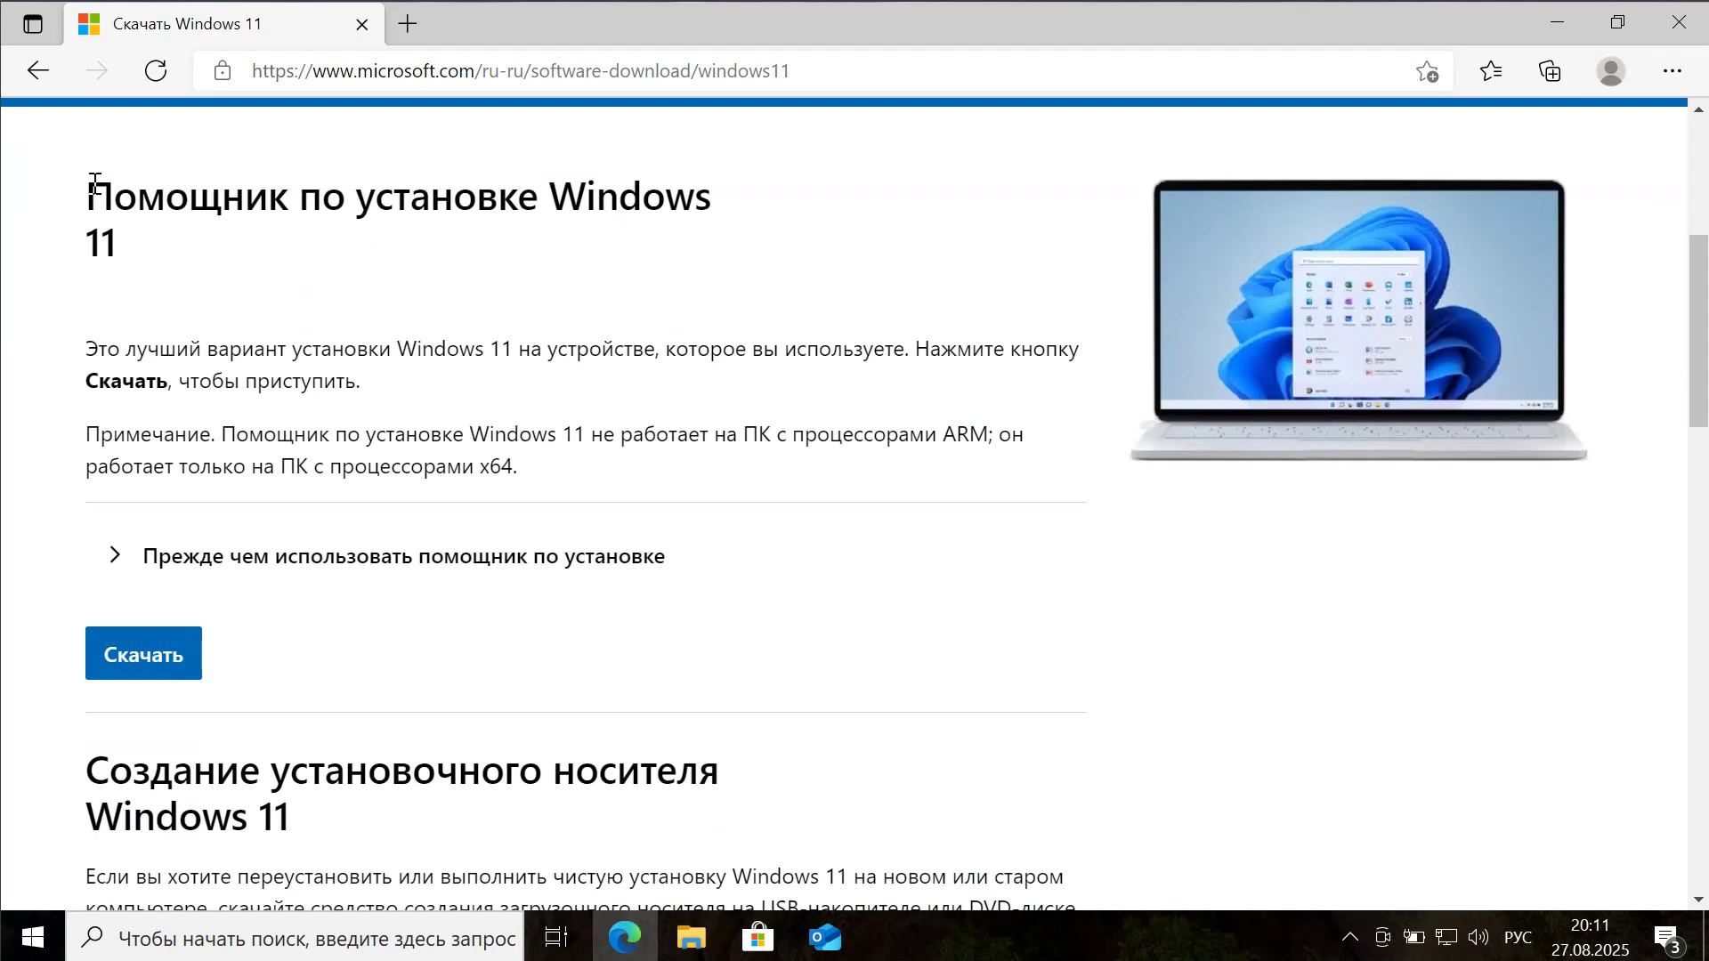
scroll(364, 311, "down", 12)
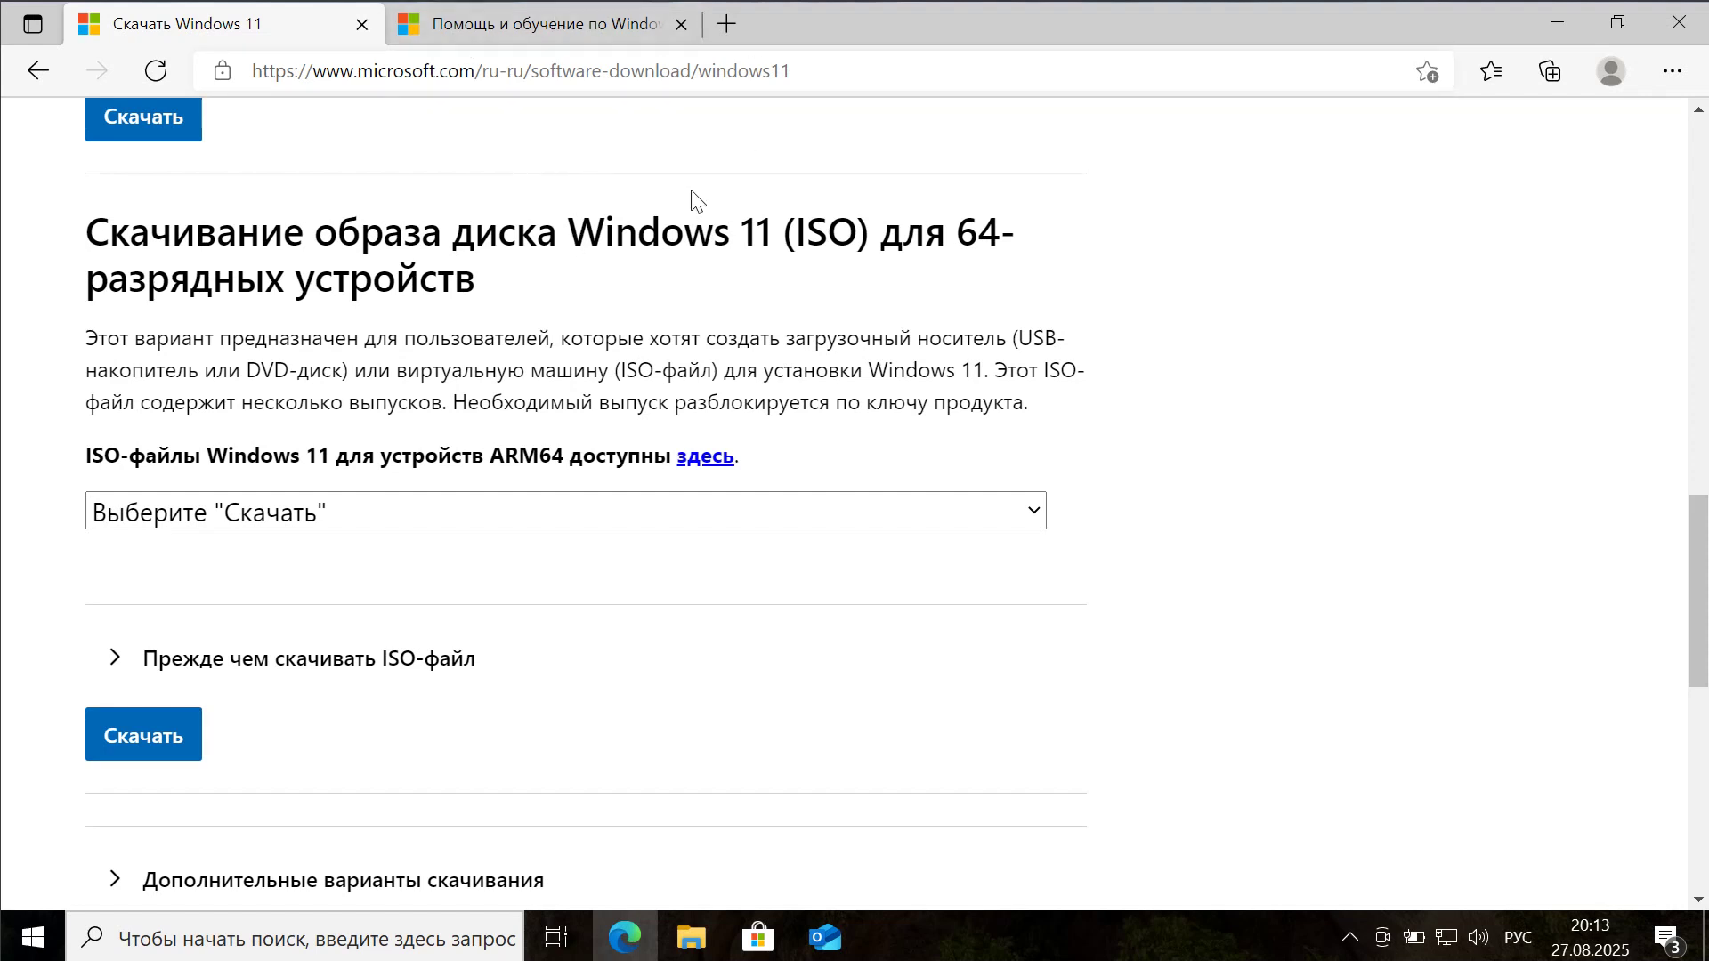
left_click(414, 512)
Download the multi-edition 64-bit Windows 11 ISO in Русский as Win11_24H2_Russian_x64.iso
left_click(263, 588)
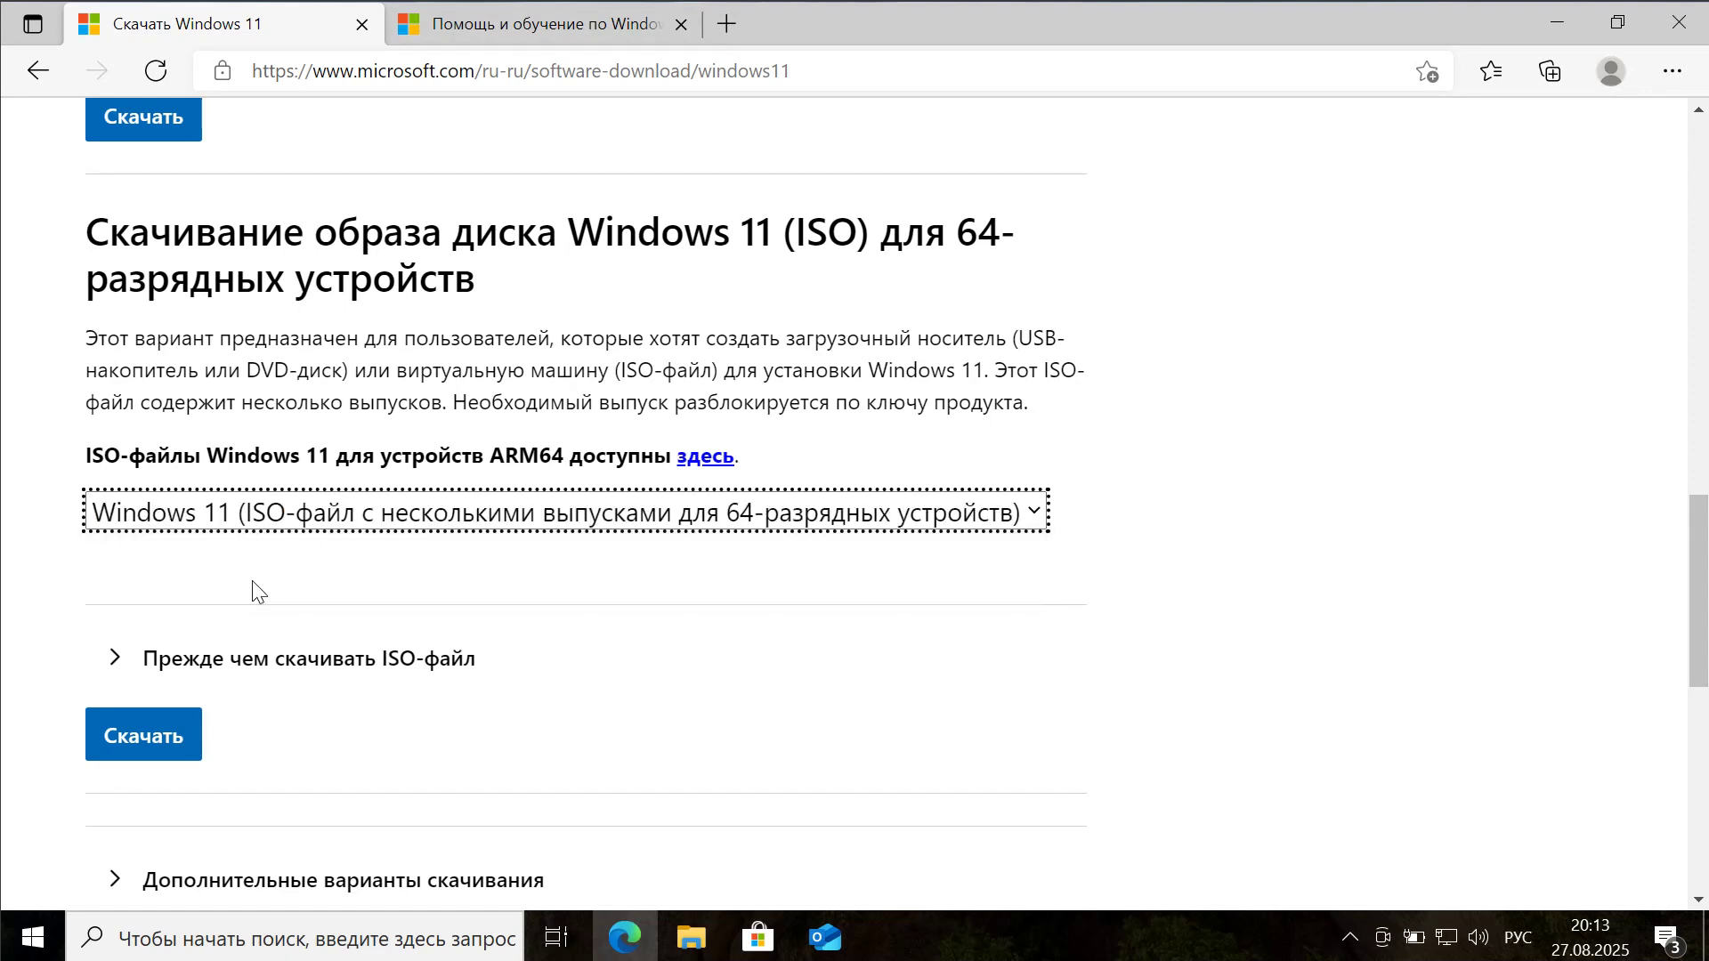
left_click(172, 728)
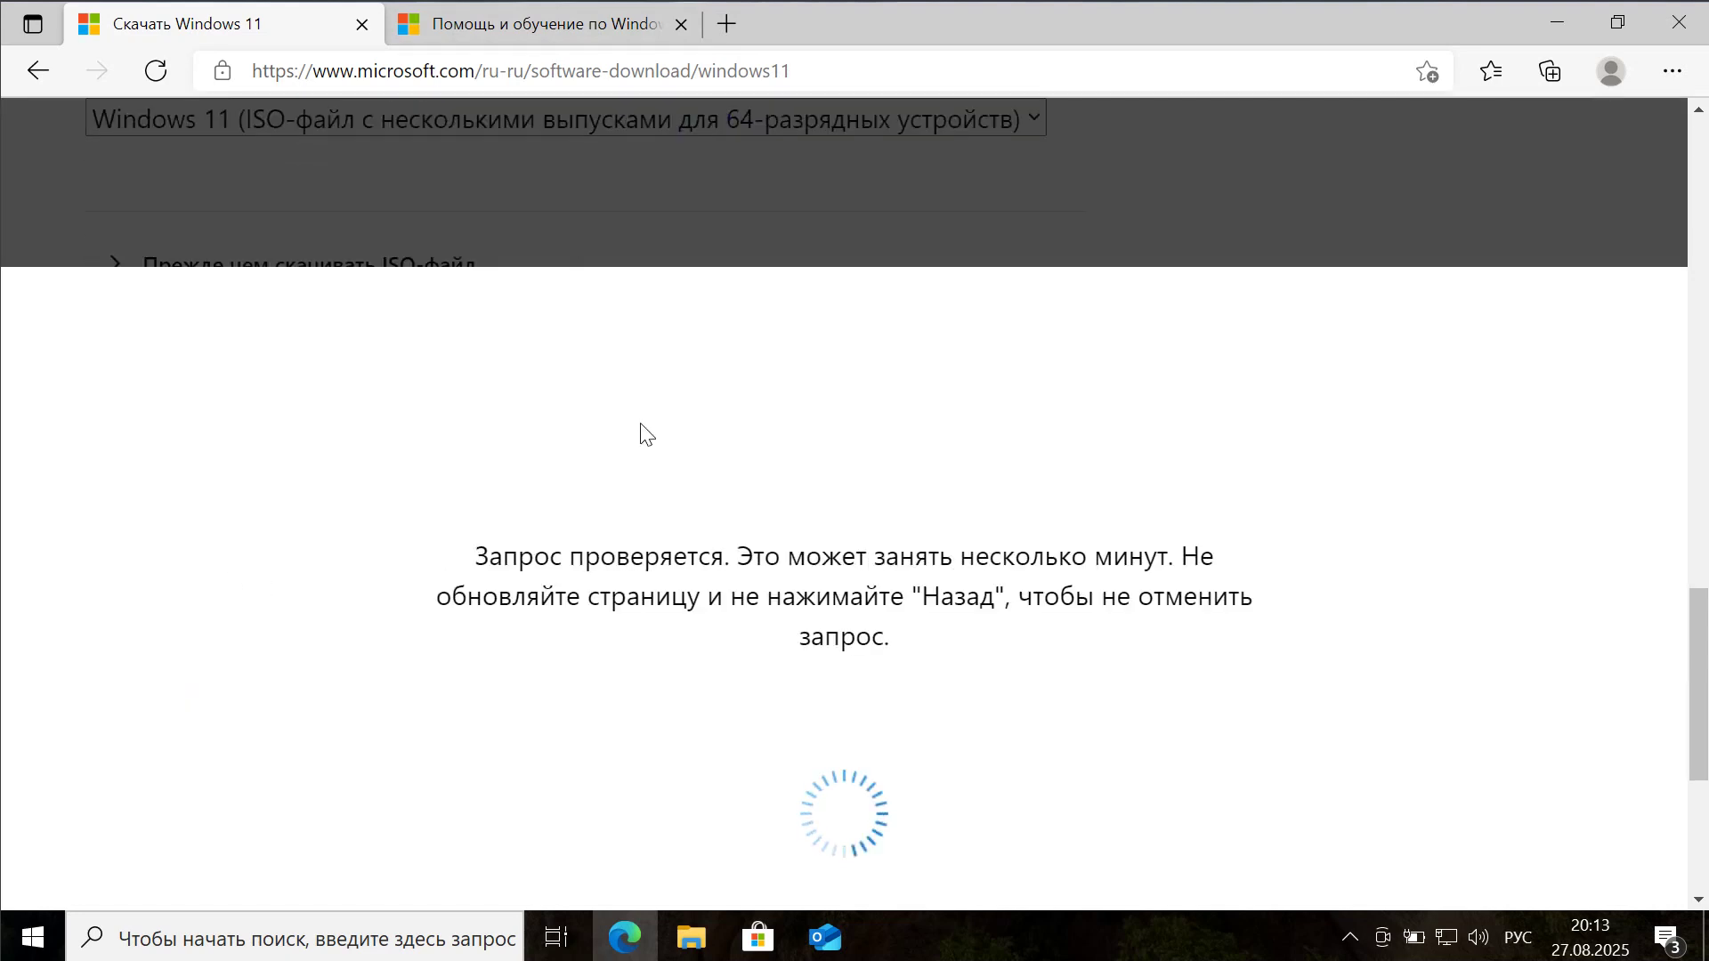
left_click(294, 639)
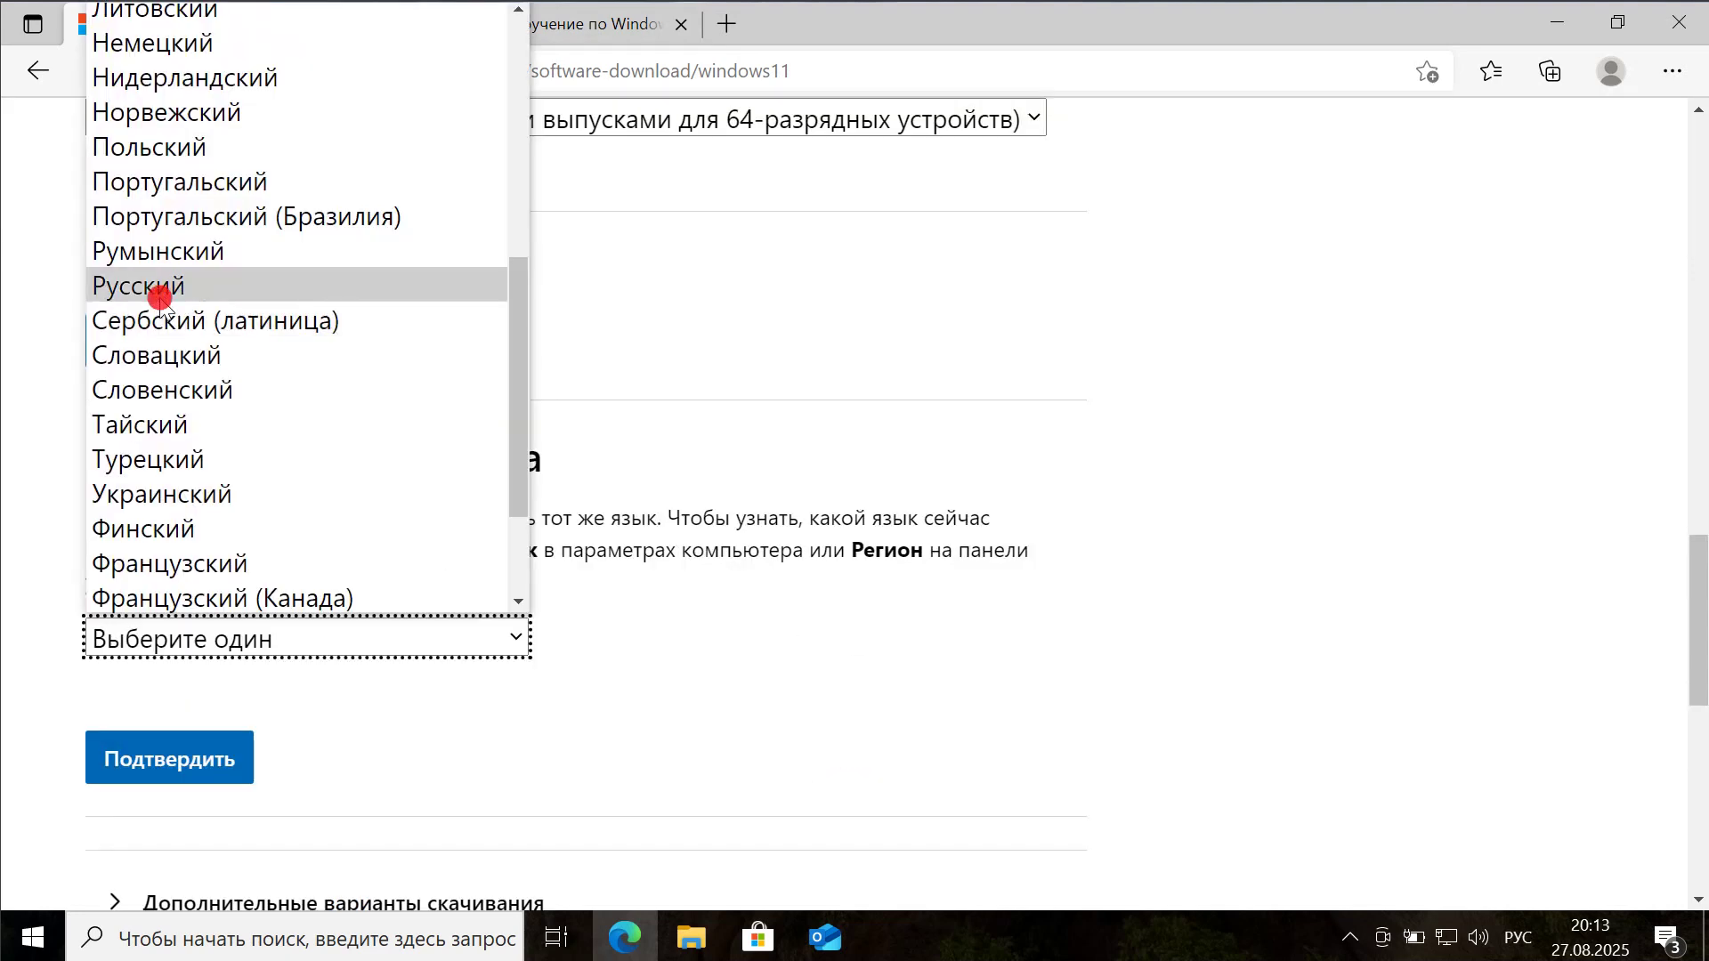
left_click(106, 285)
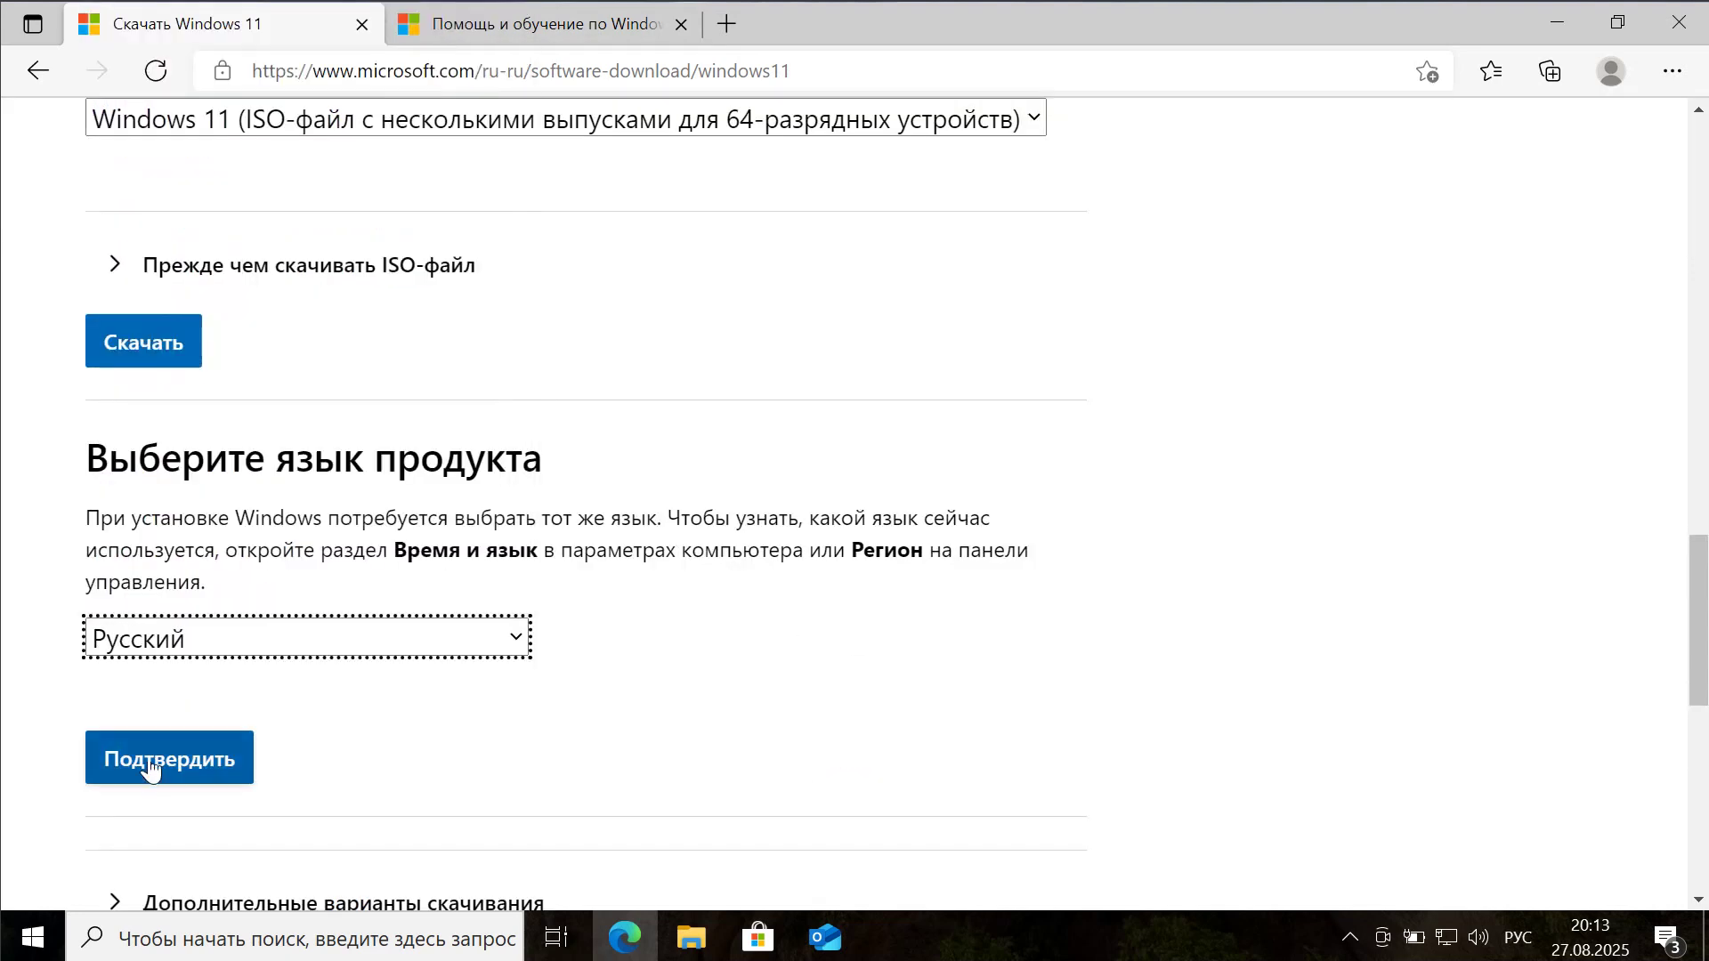
left_click(178, 757)
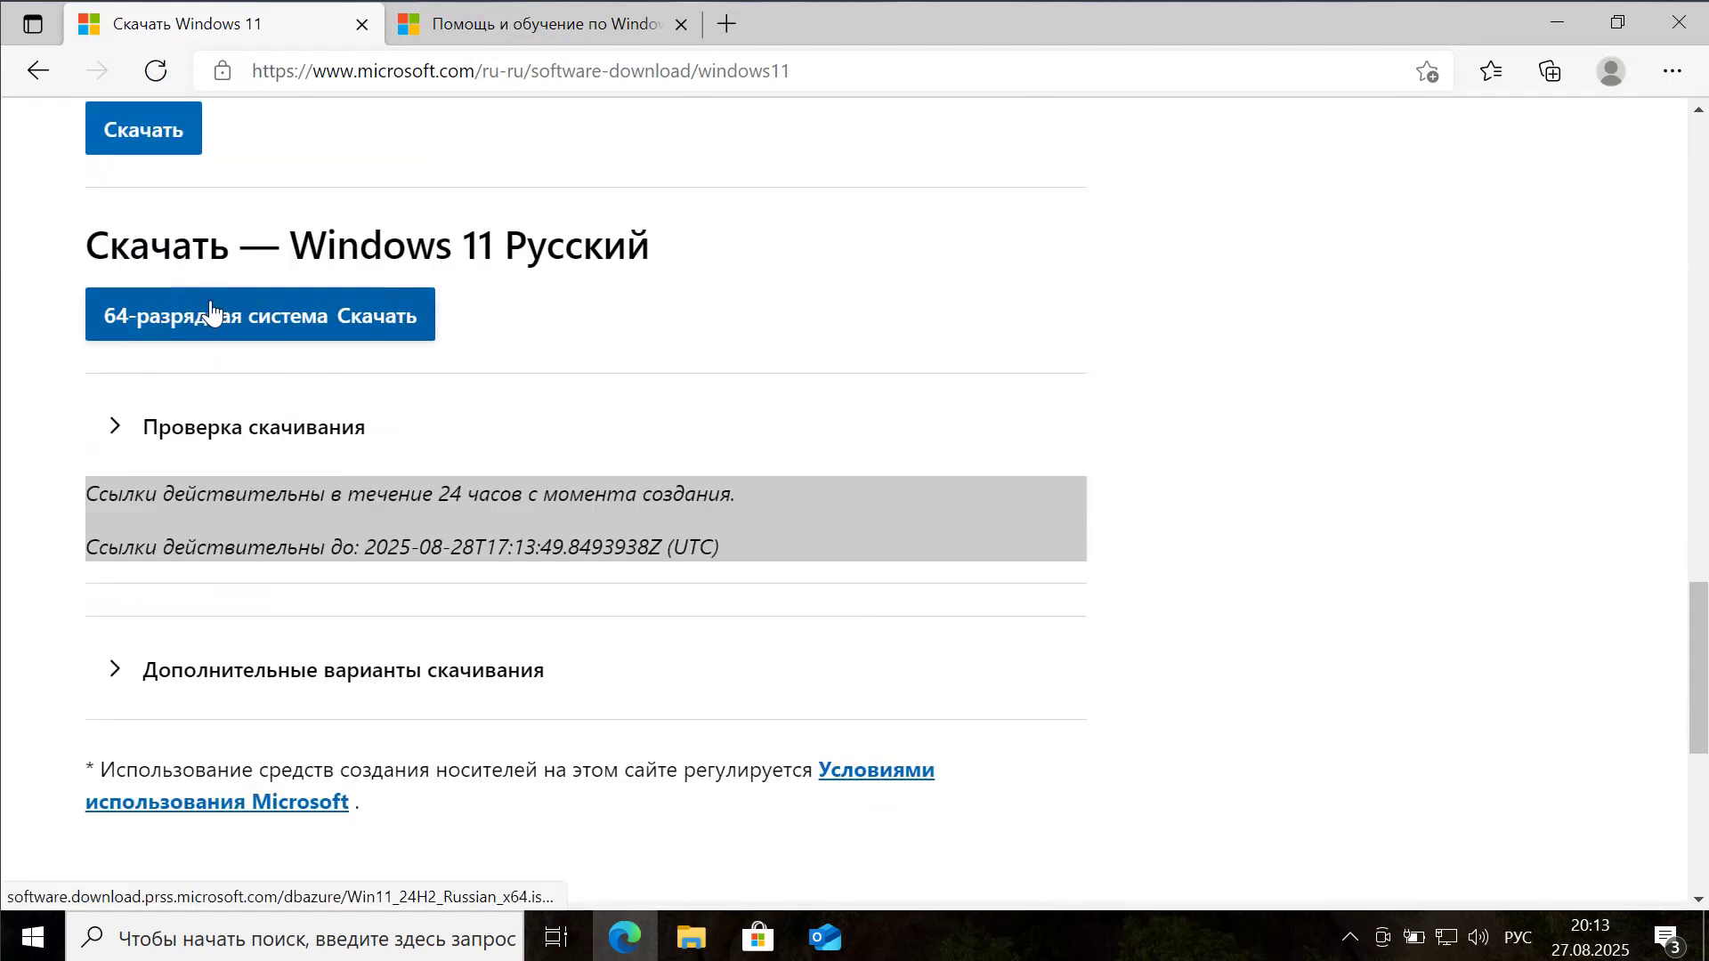
left_click(222, 321)
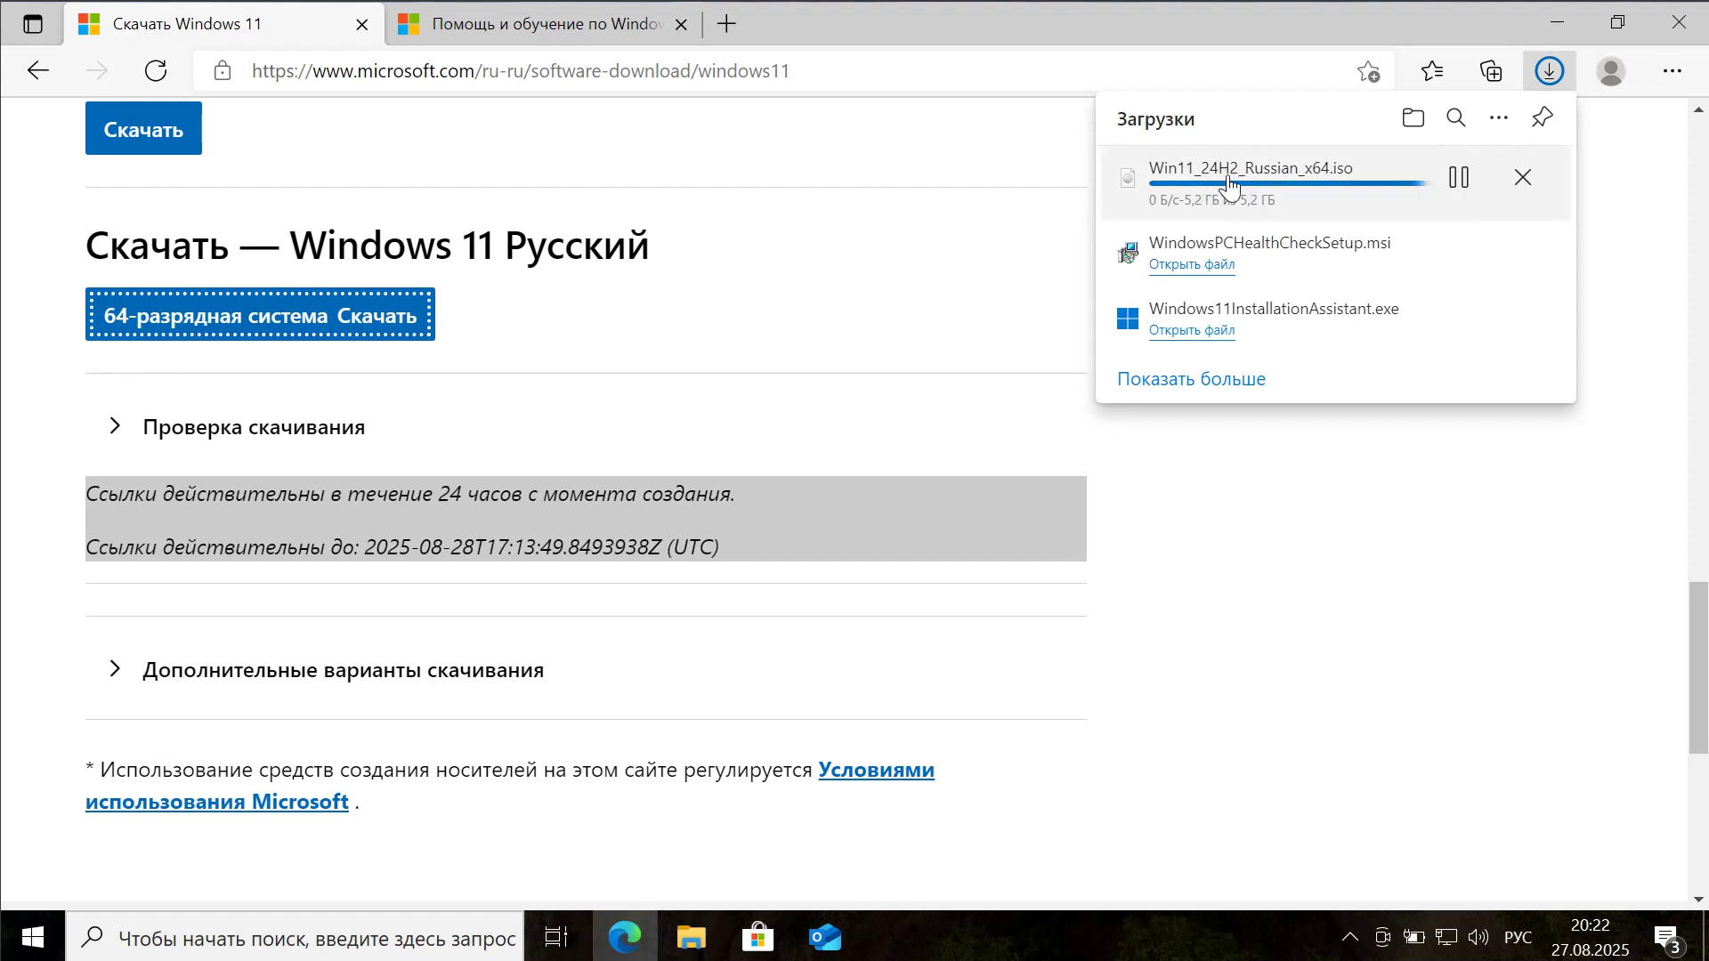
Open the downloaded ISO with File Explorer, mounting it as DVD drive E:
left_click(1207, 183)
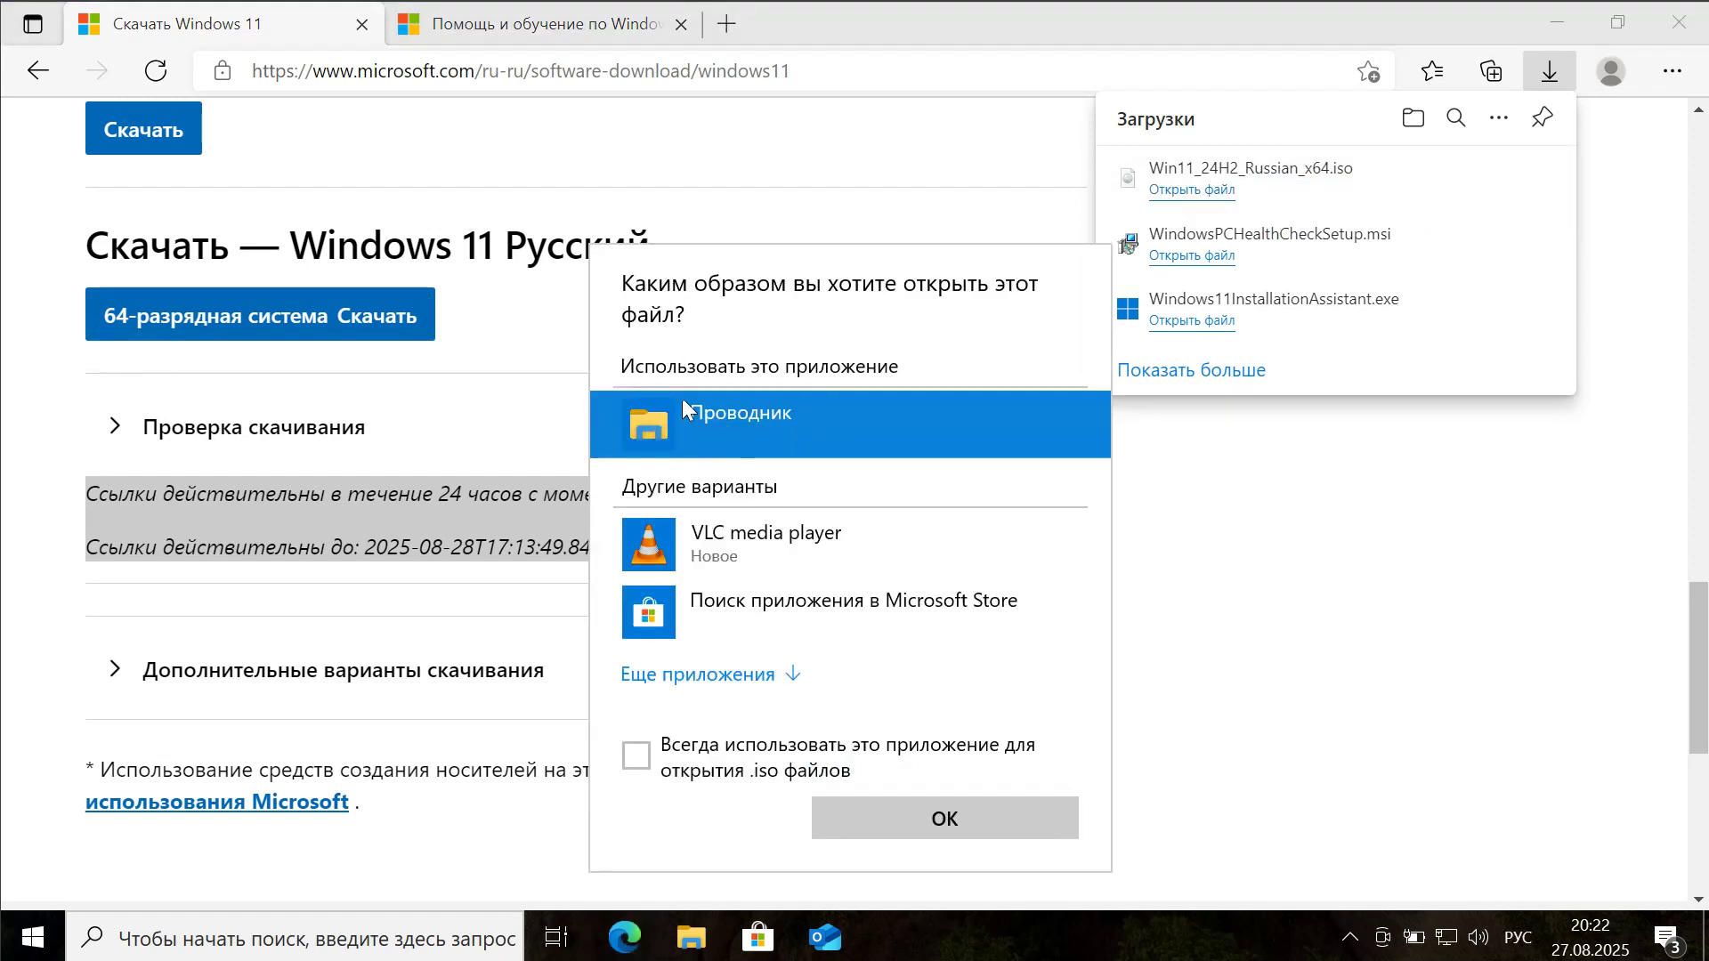
left_click(886, 819)
left_click(911, 500)
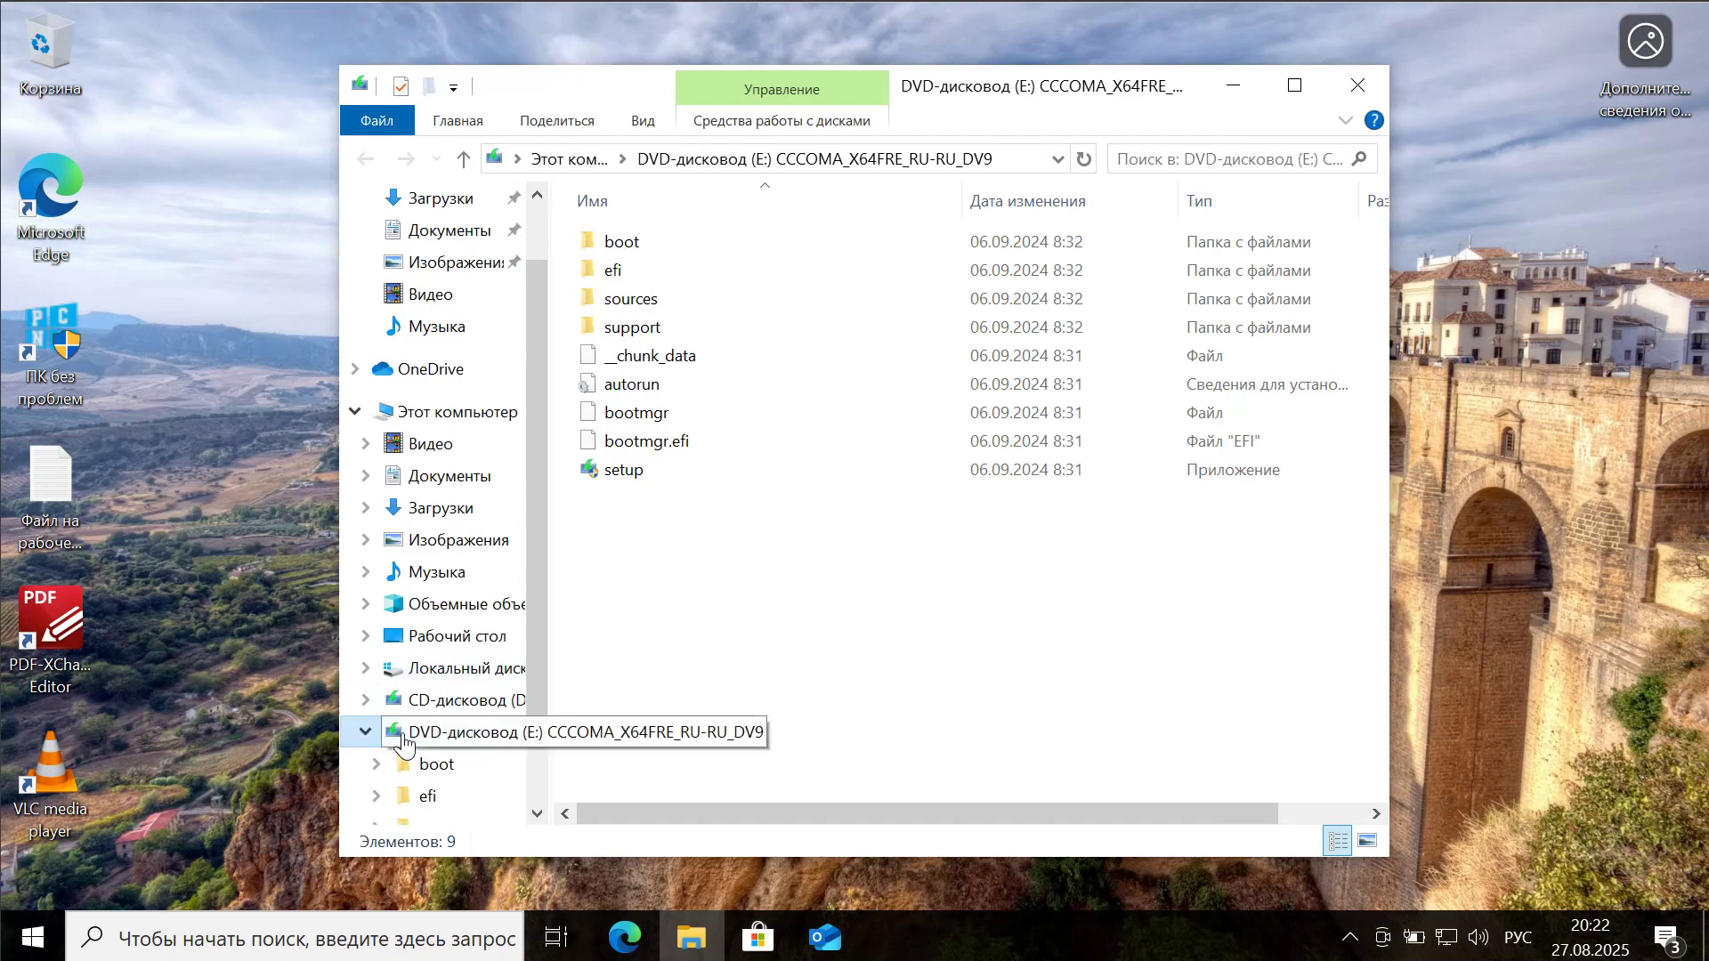
Run setup from the mounted ISO, approve the UAC prompt and continue past the first page
double_click(638, 474)
left_click(781, 645)
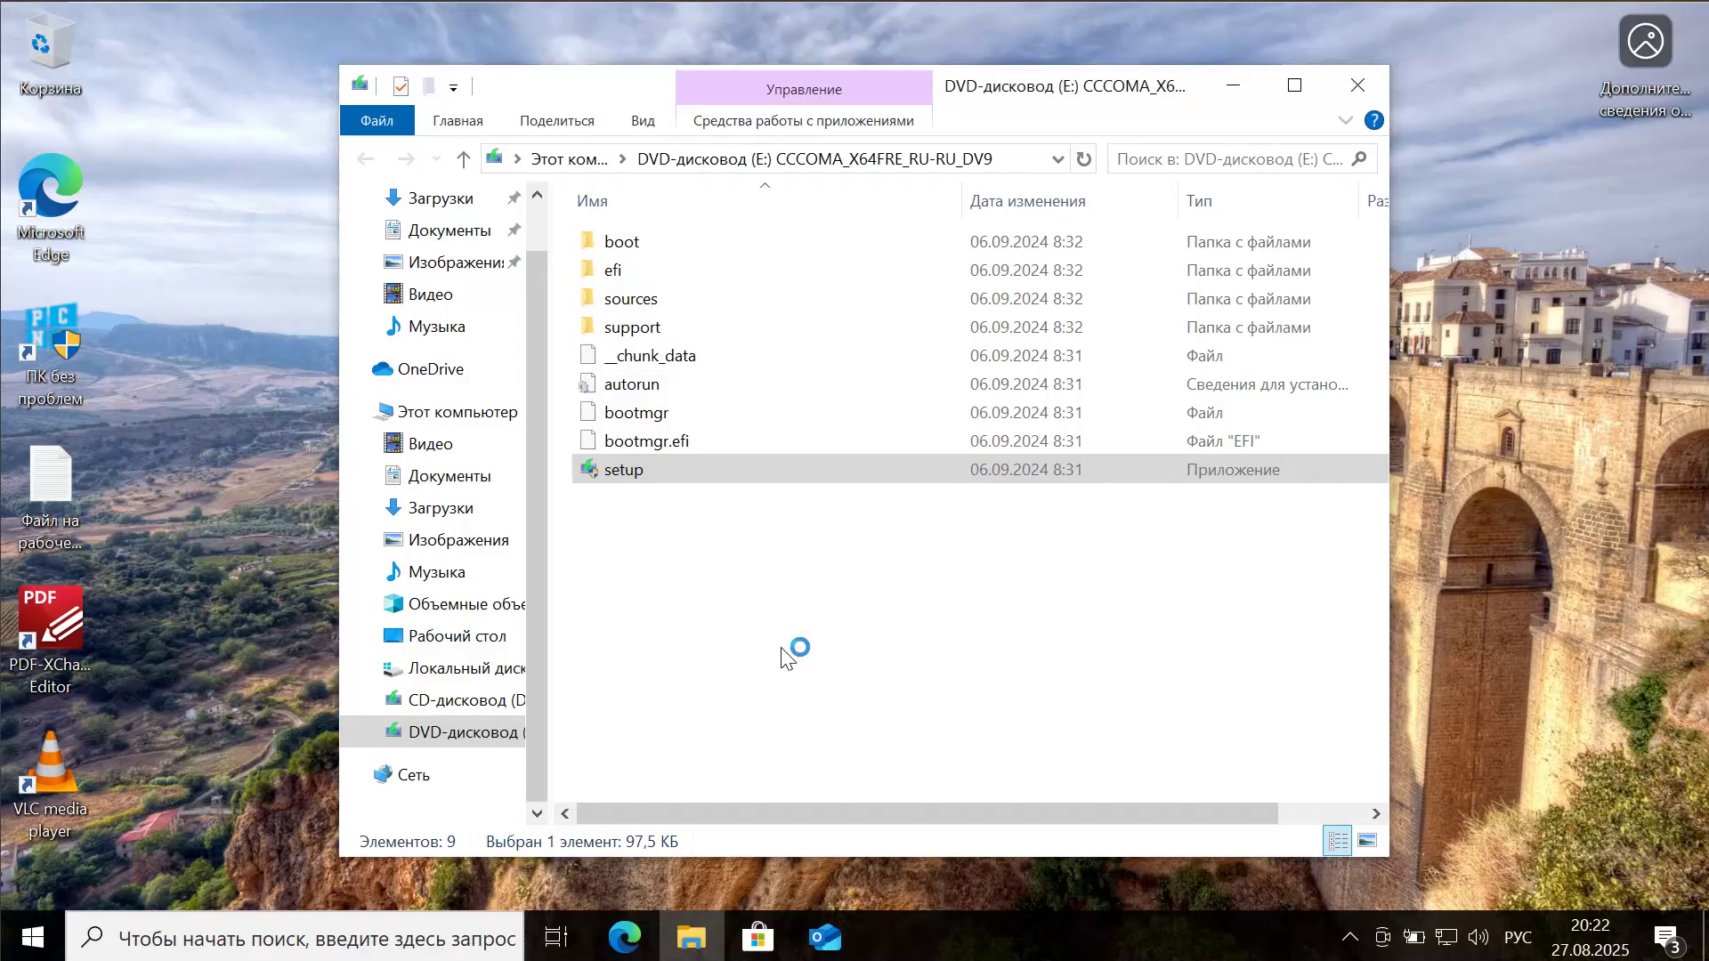
left_click(1250, 792)
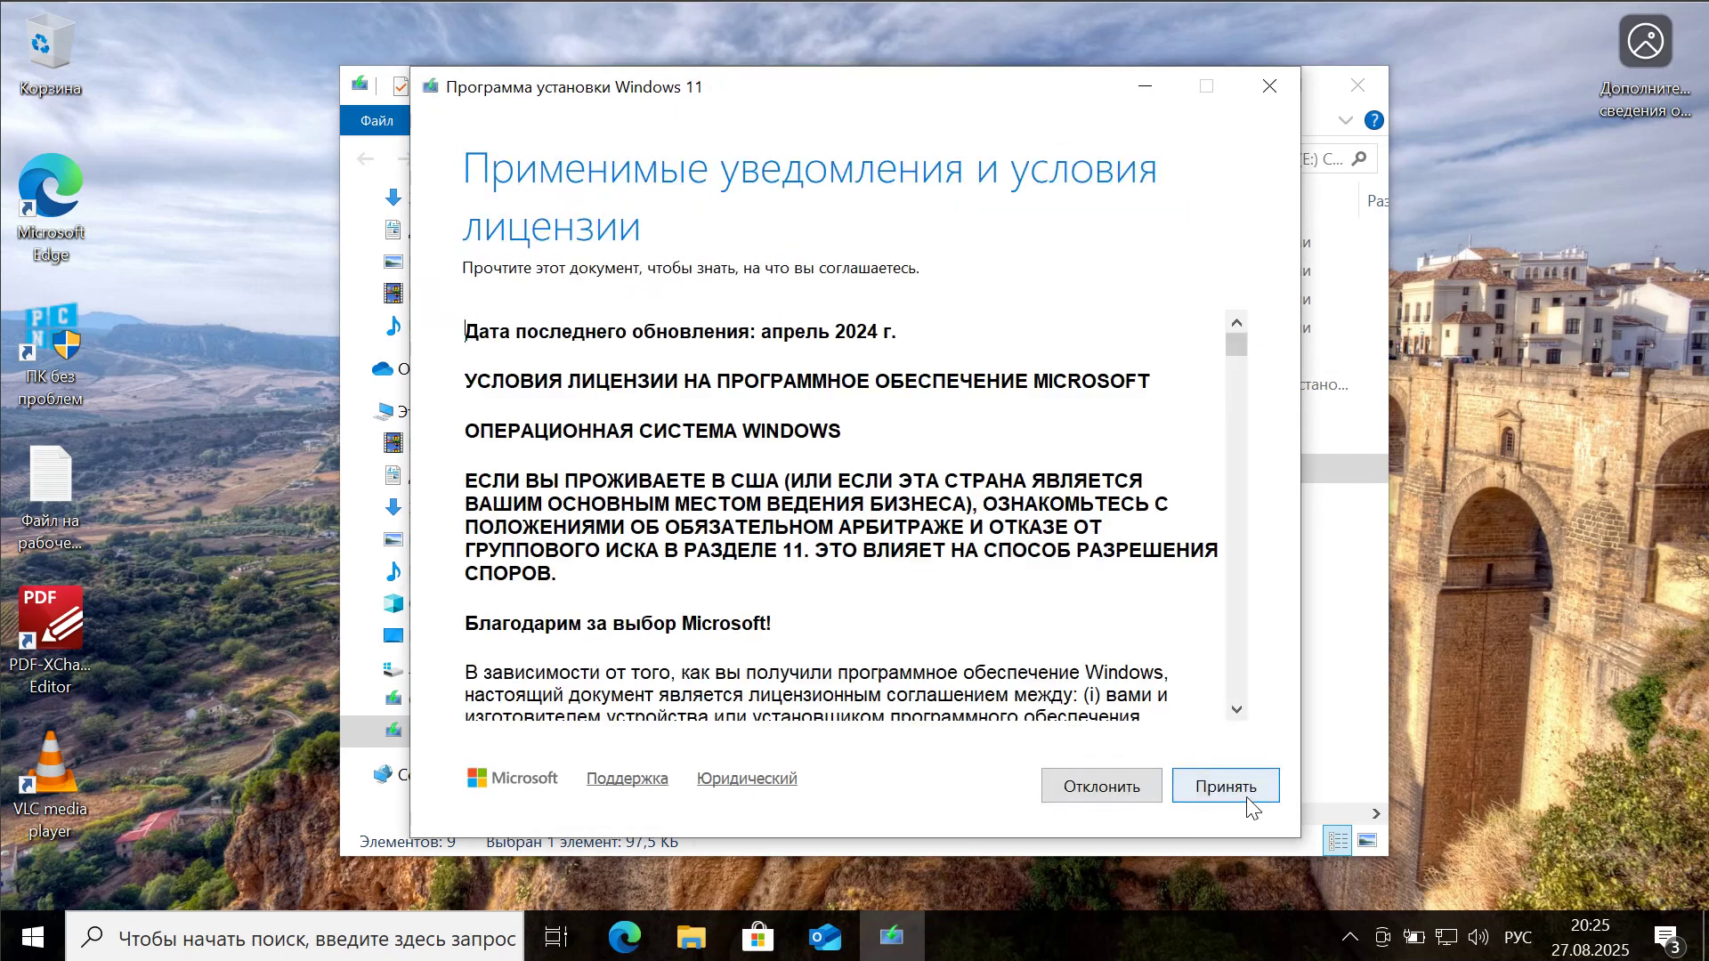
Accept the licence terms and install Windows 11 Pro keeping personal files and apps
left_click(1228, 787)
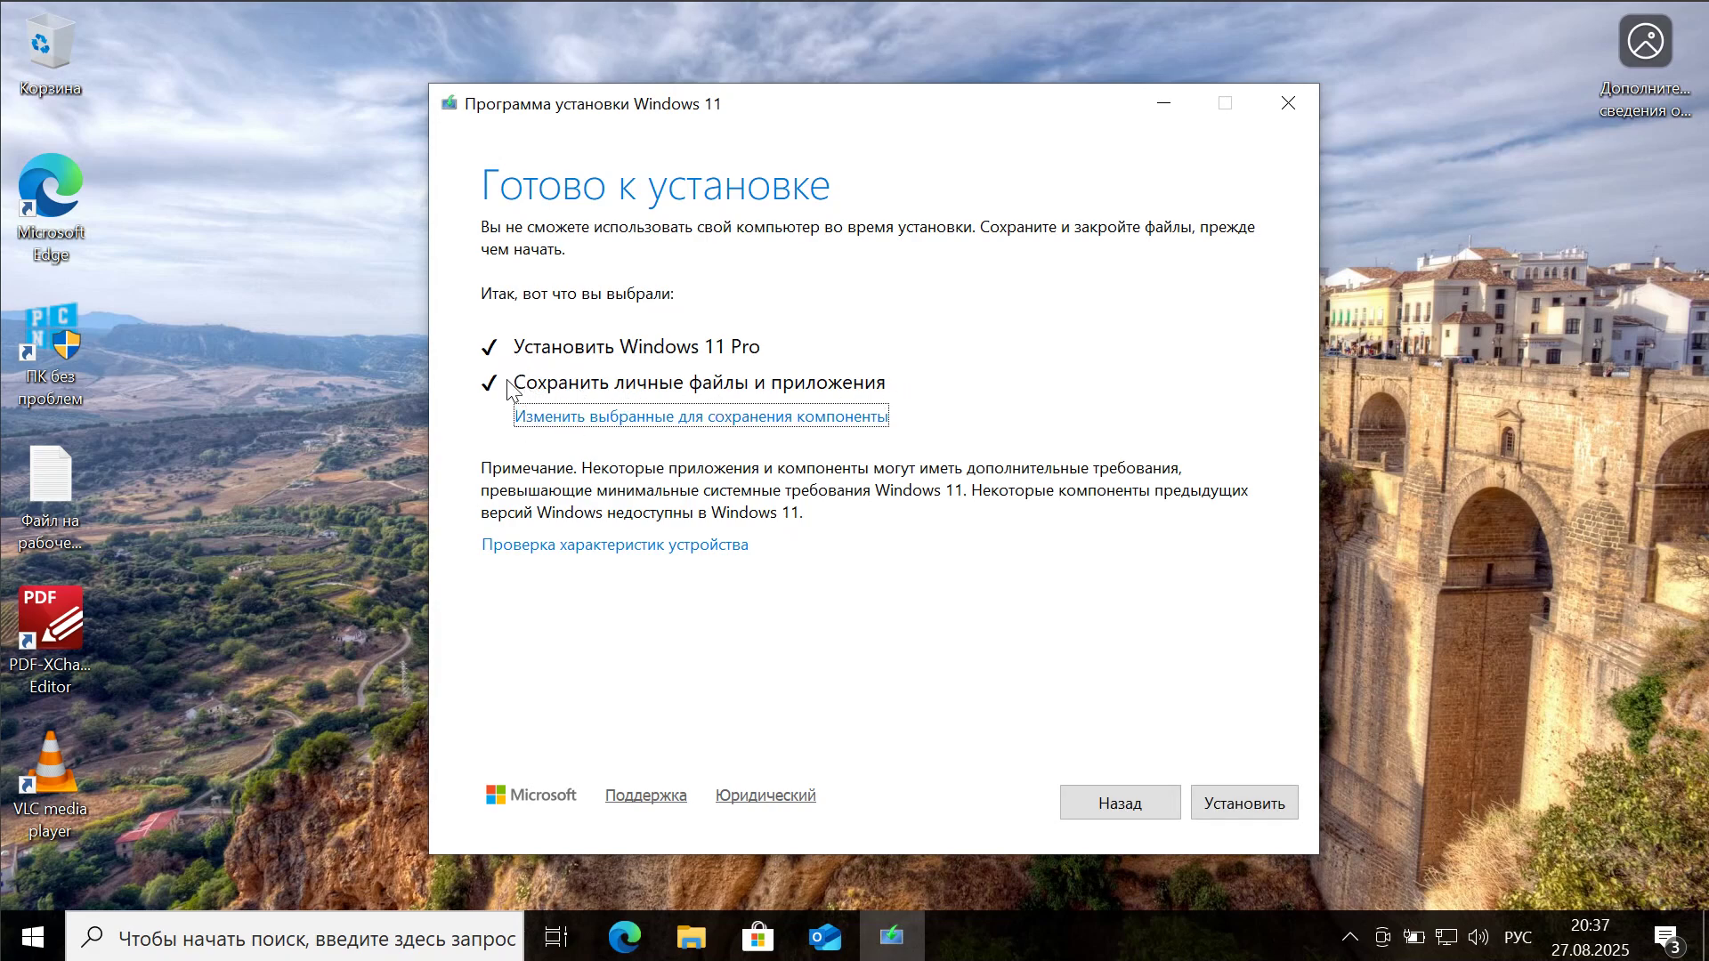
left_click(599, 420)
left_click(1243, 806)
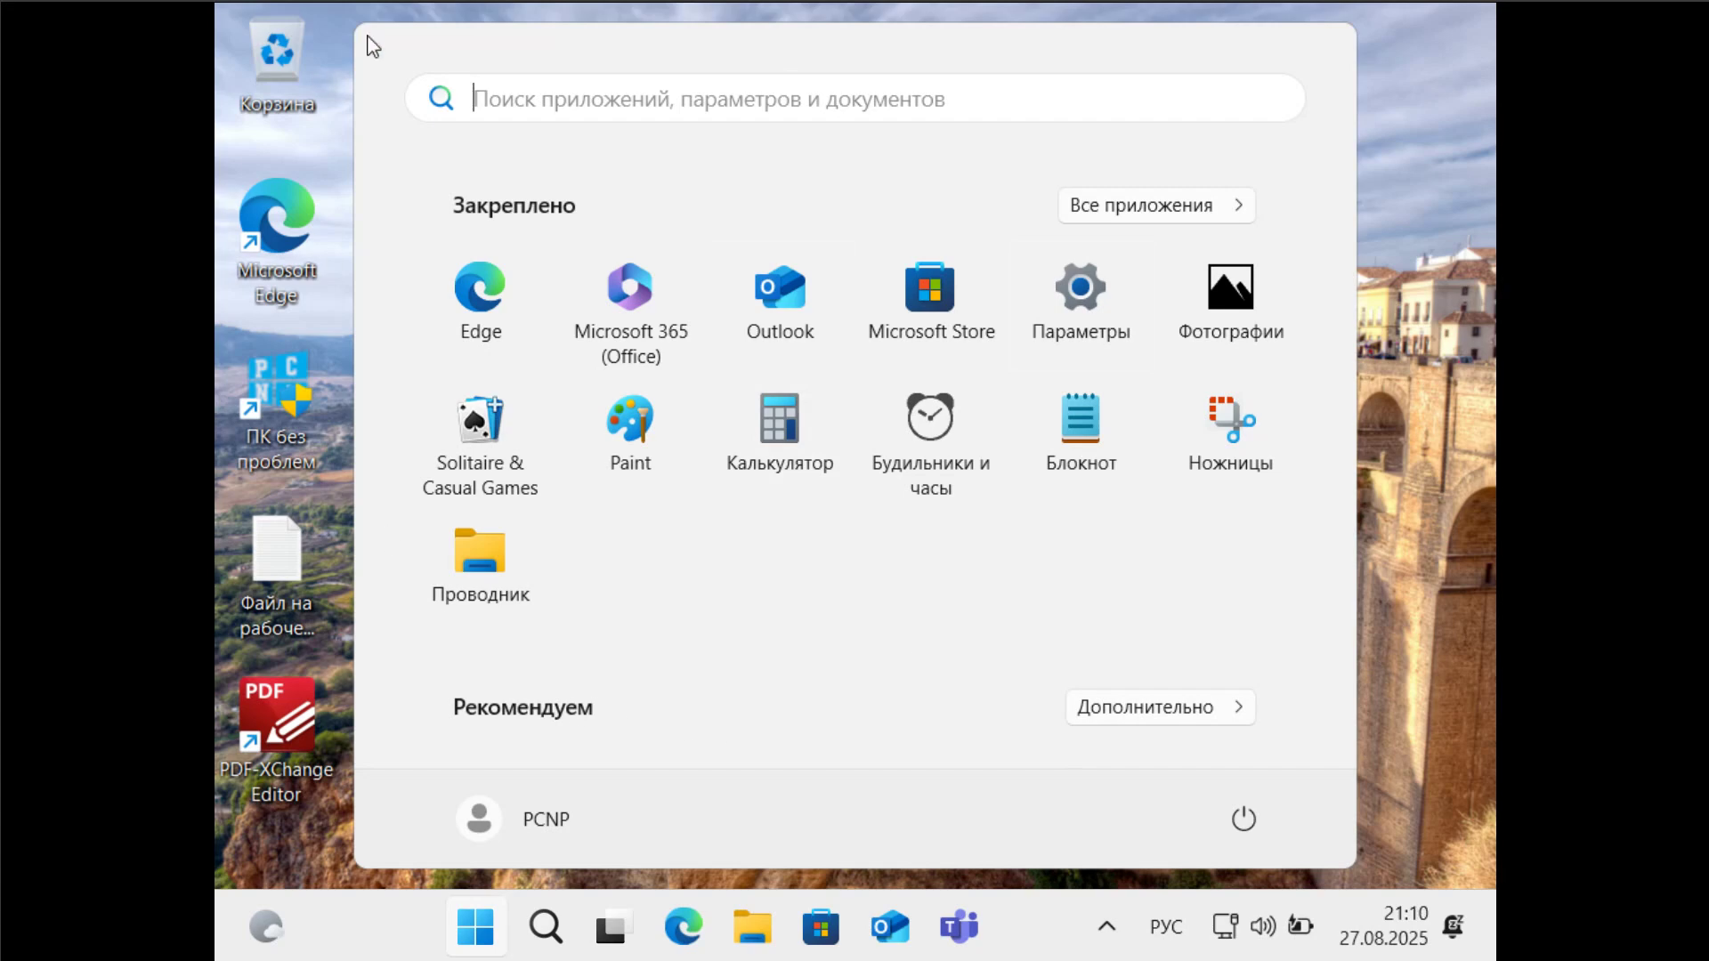
Launch Settings from the Start menu's pinned apps
left_click(1386, 400)
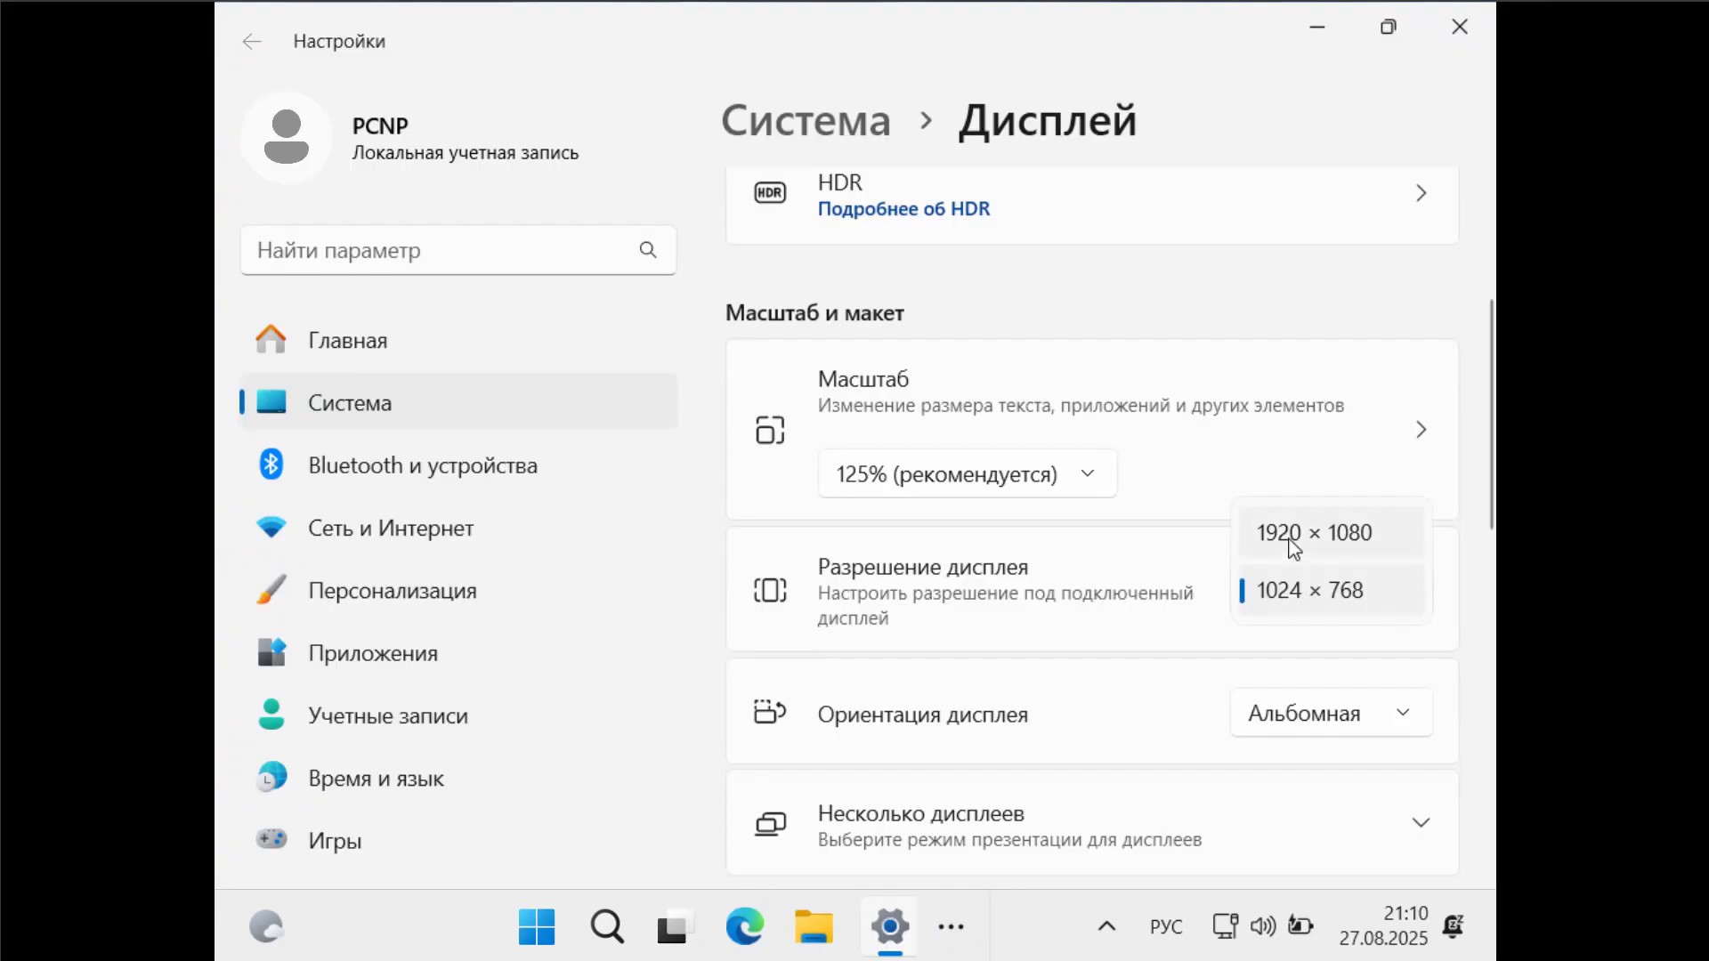
Set the display resolution to 1920 × 1080 and keep the change
left_click(1294, 537)
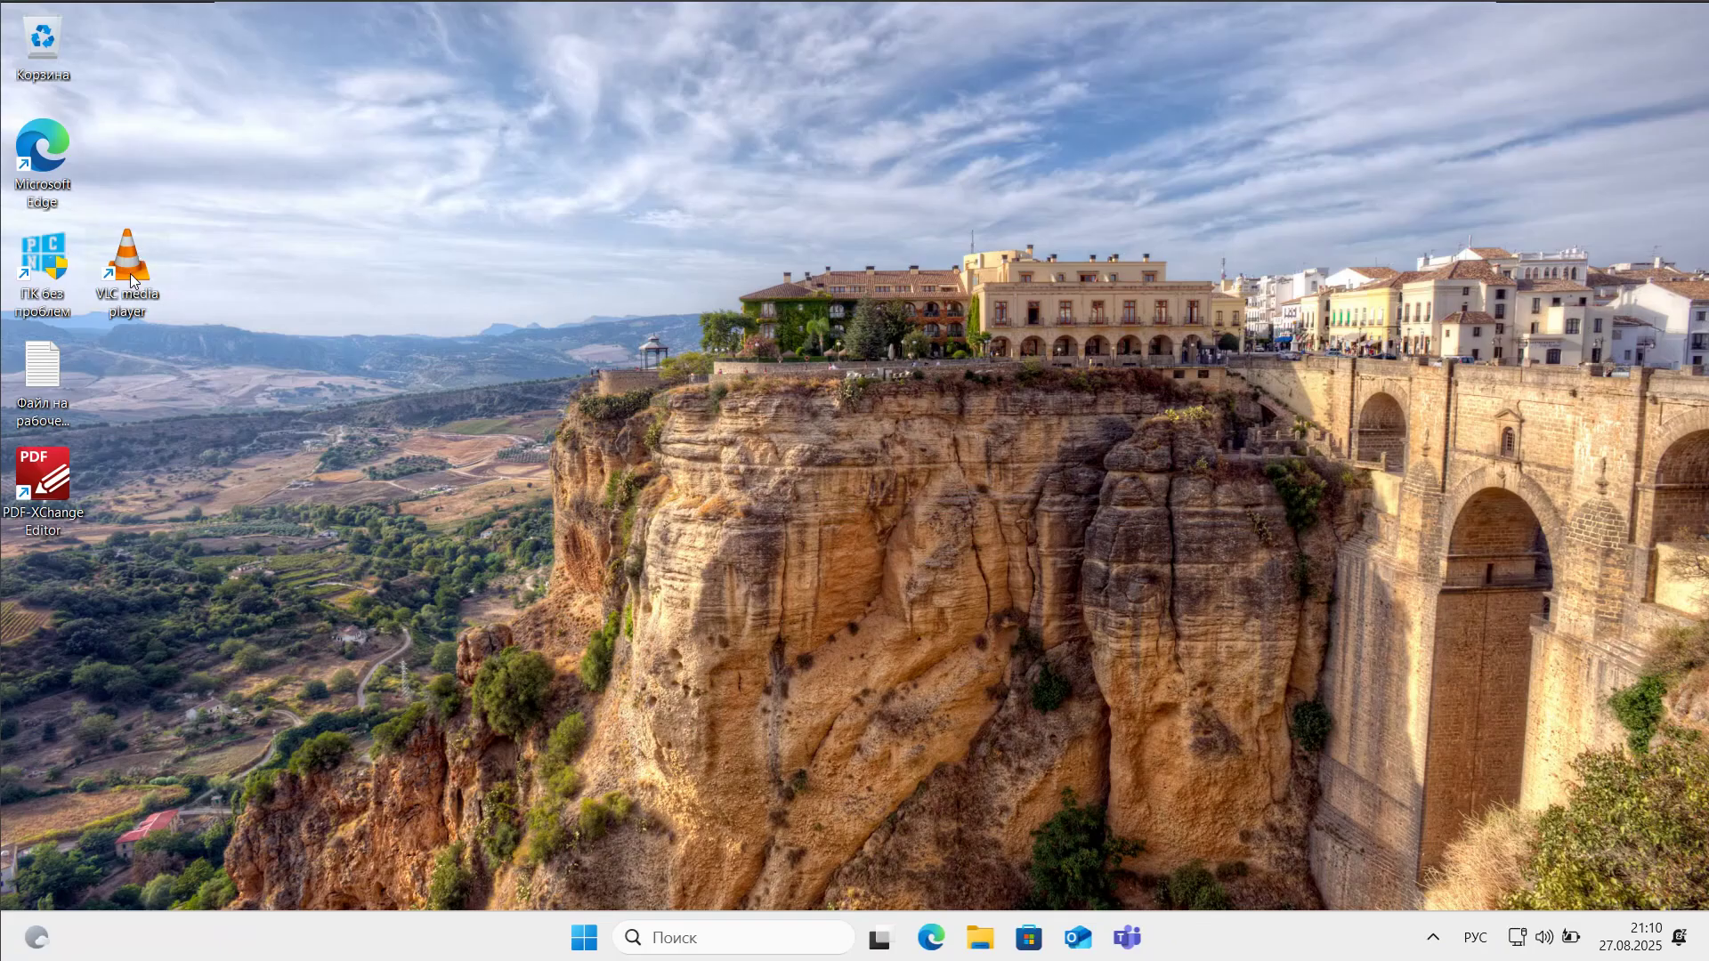
left_click_drag(130, 279, 45, 602)
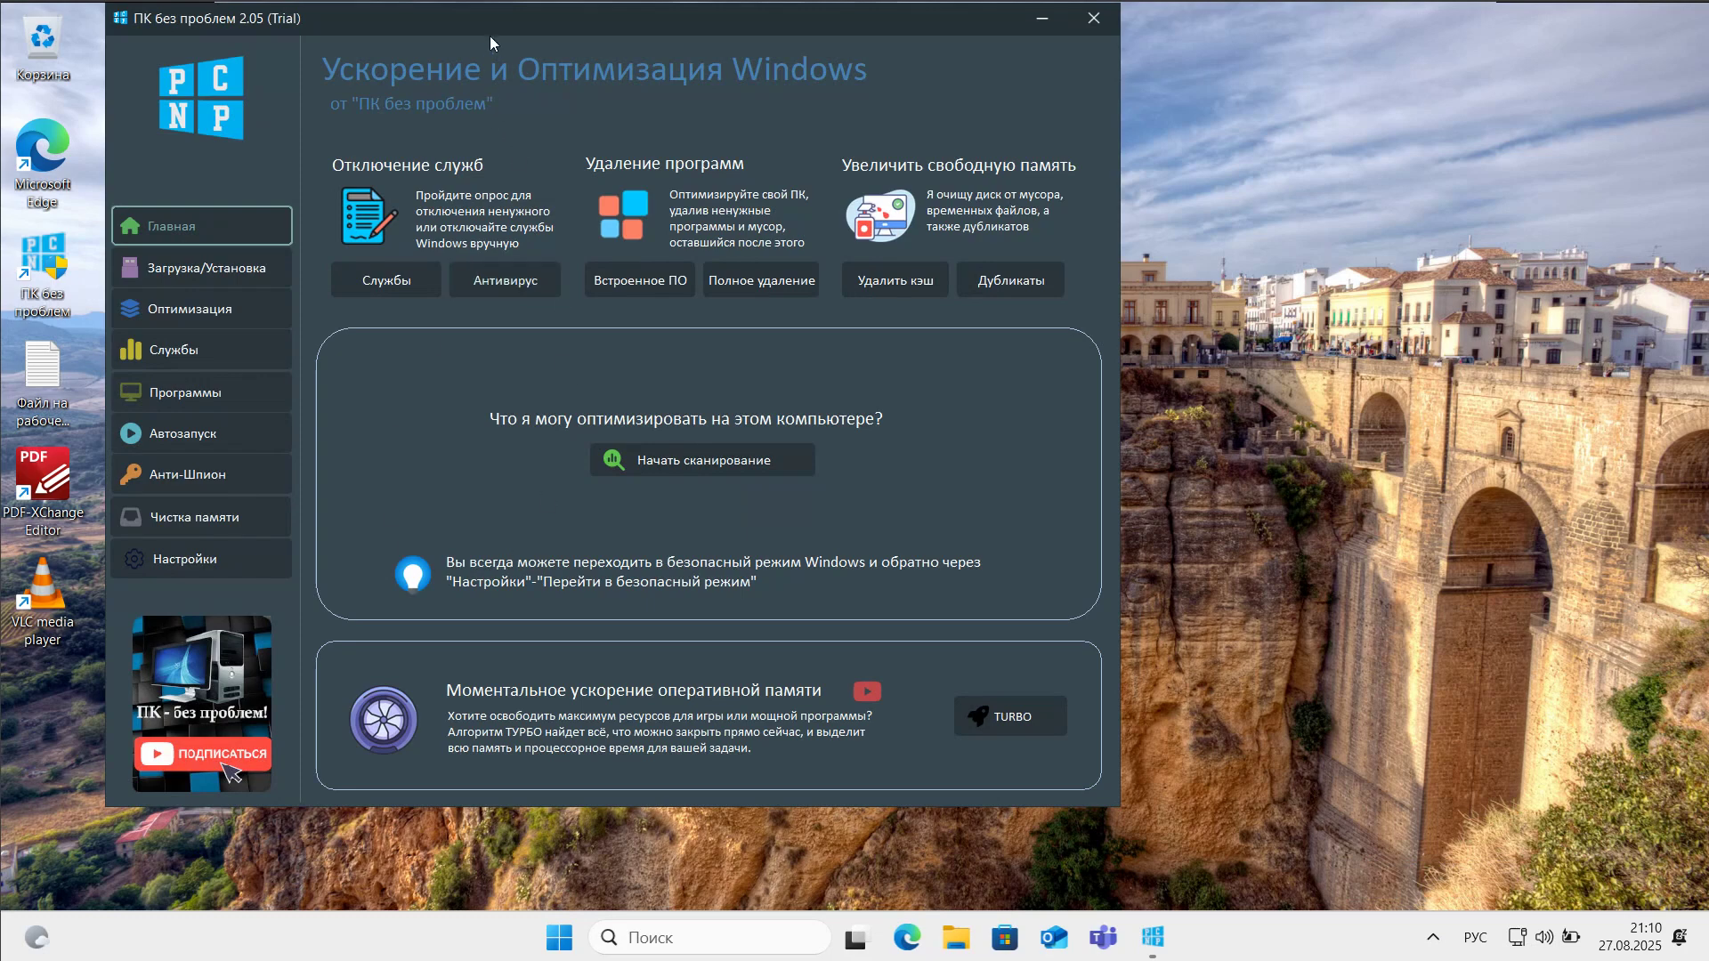
Centre the ПК без проблем window, view its Твики реестра page, then close the program
left_click_drag(487, 29, 670, 64)
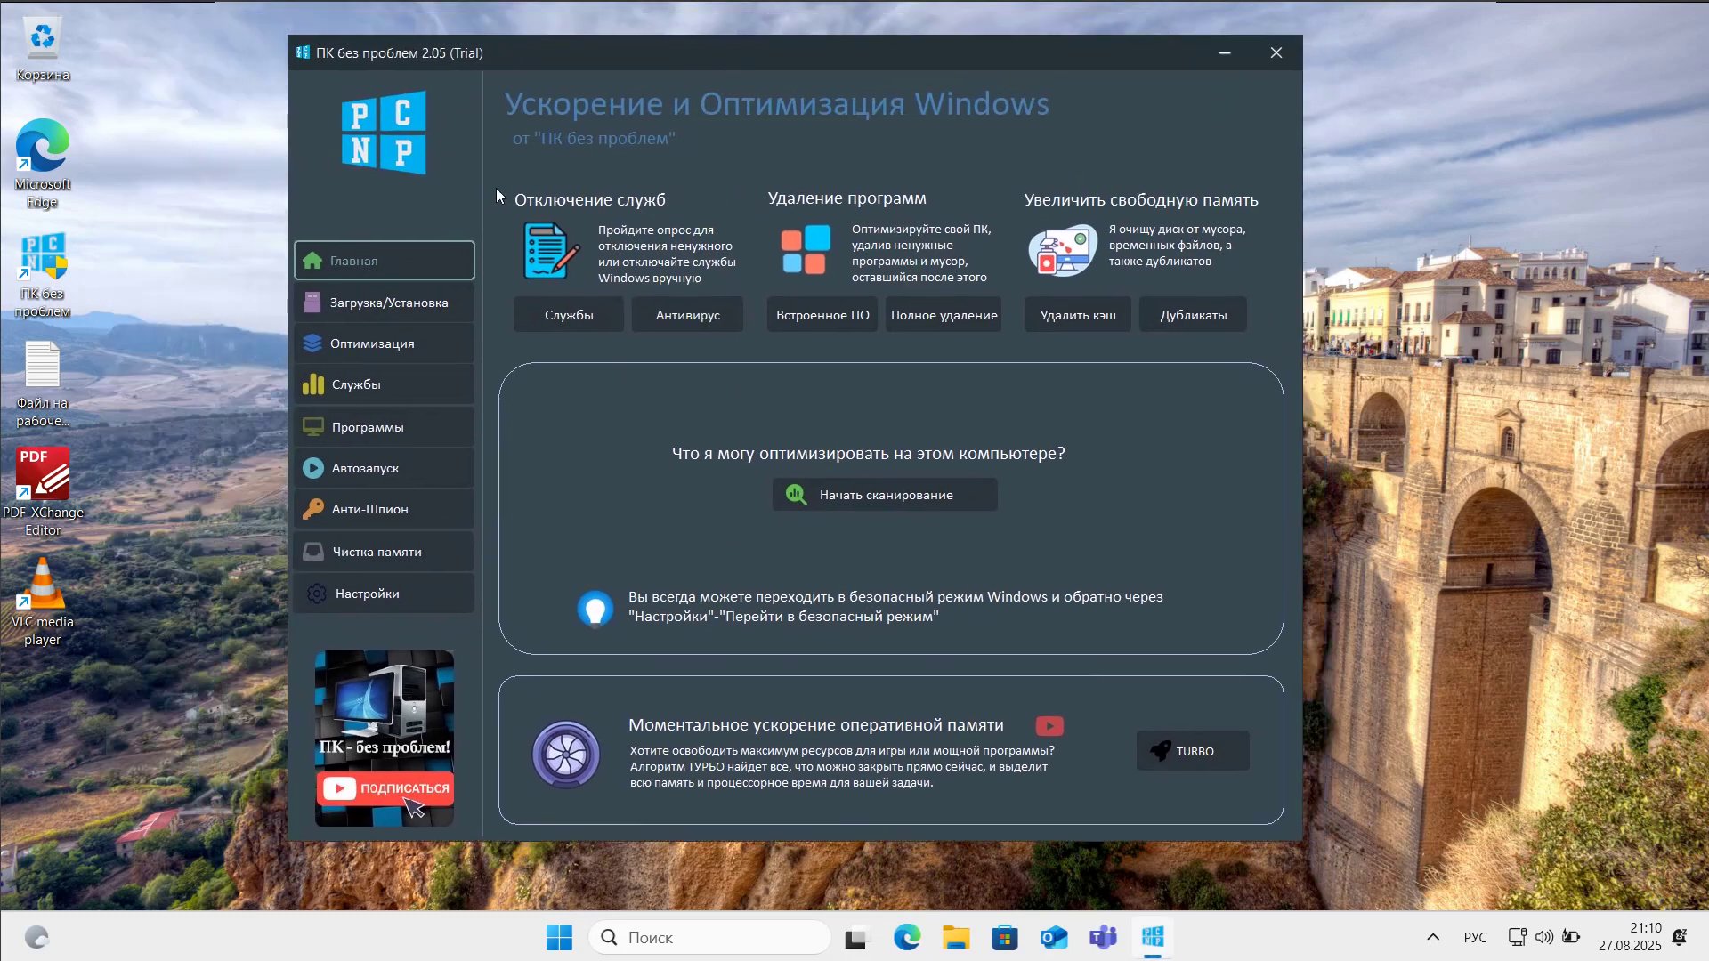
left_click(392, 338)
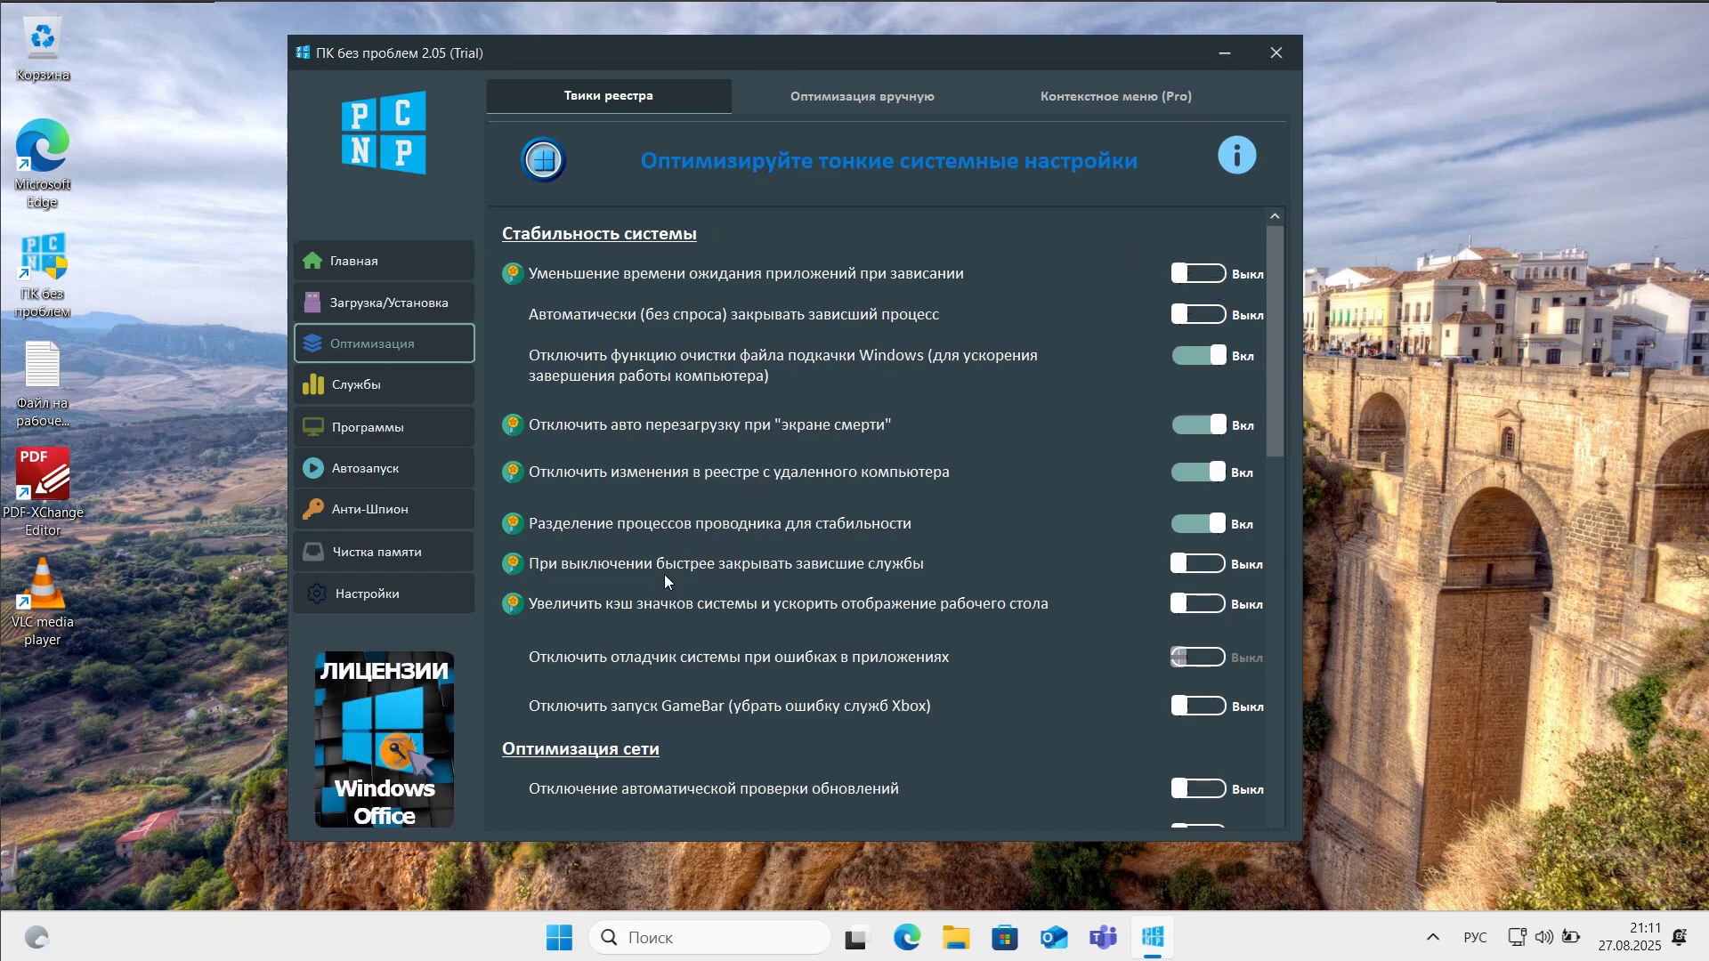
left_click(1262, 52)
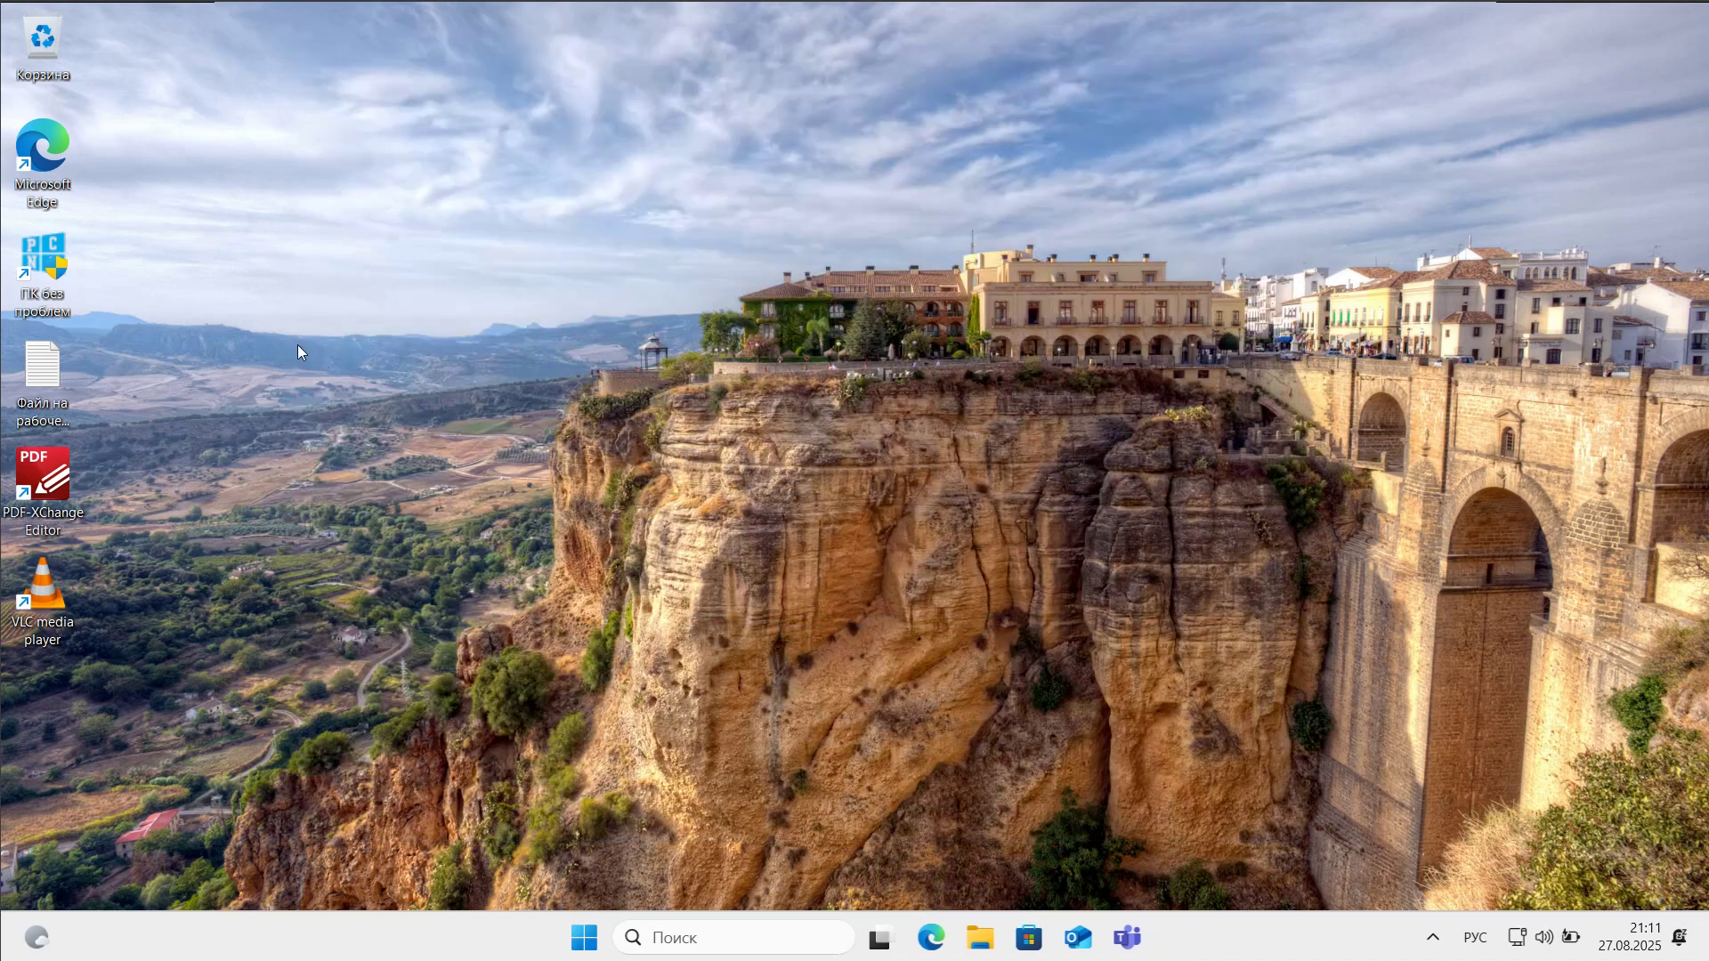
Launch PDF-XChange Editor, make it the default PDF app only for me, then bring up Start
double_click(55, 628)
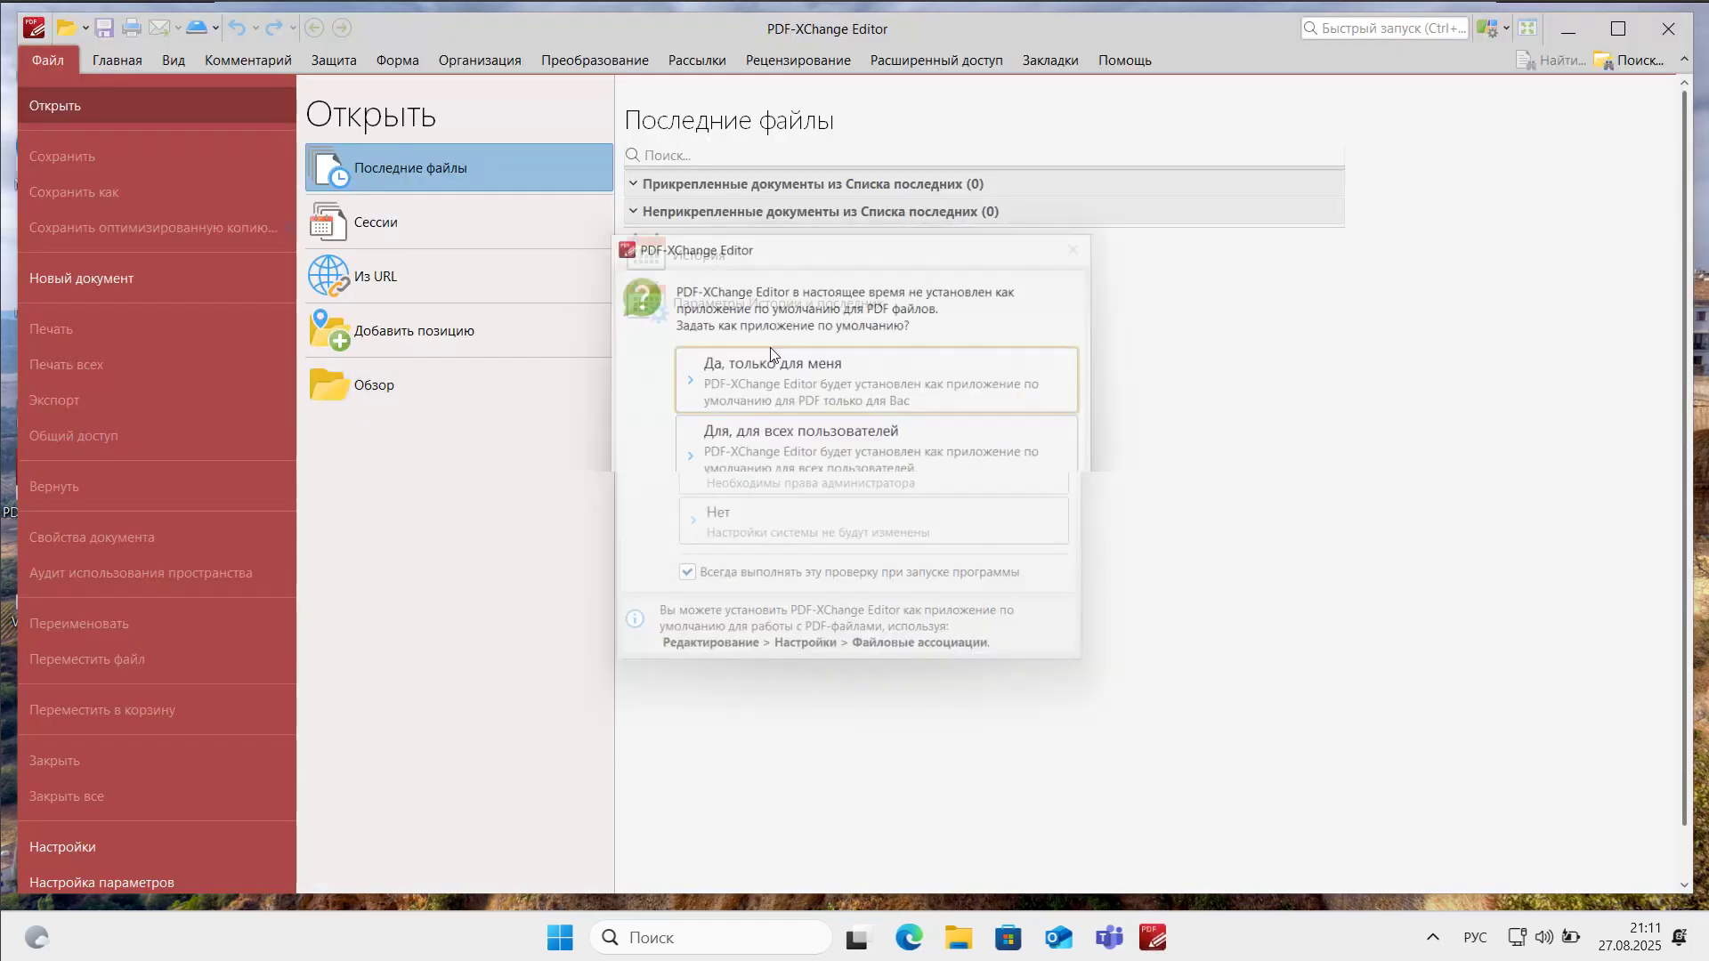
left_click(931, 378)
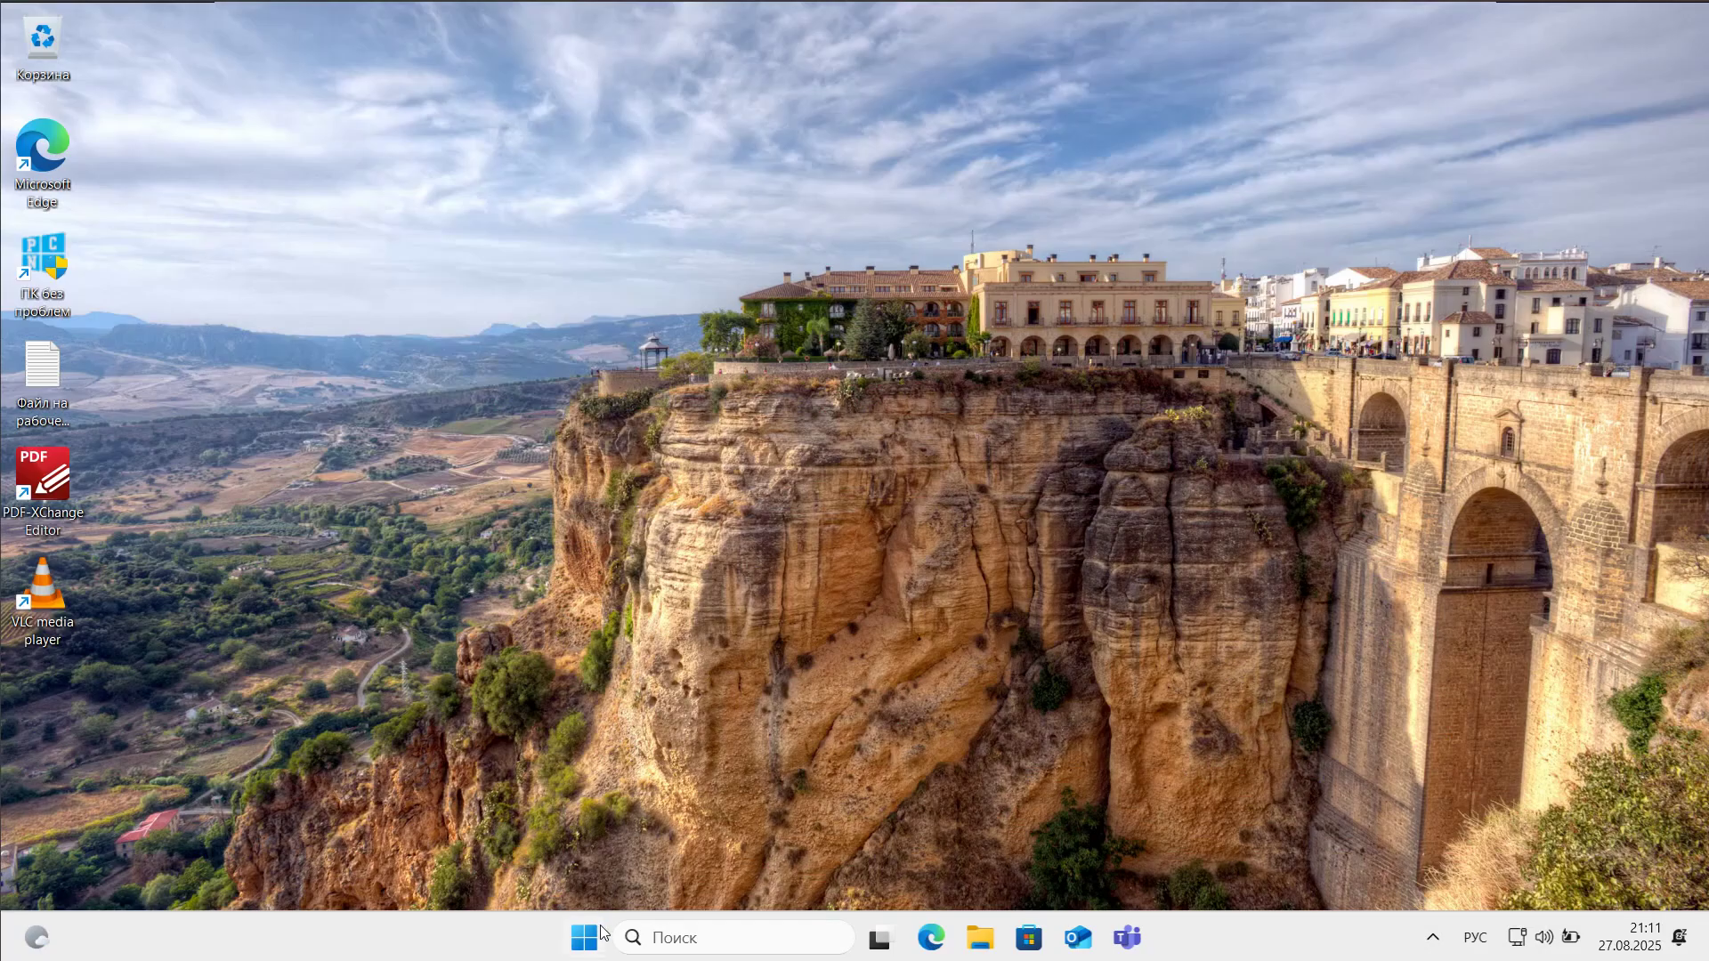
left_click(596, 935)
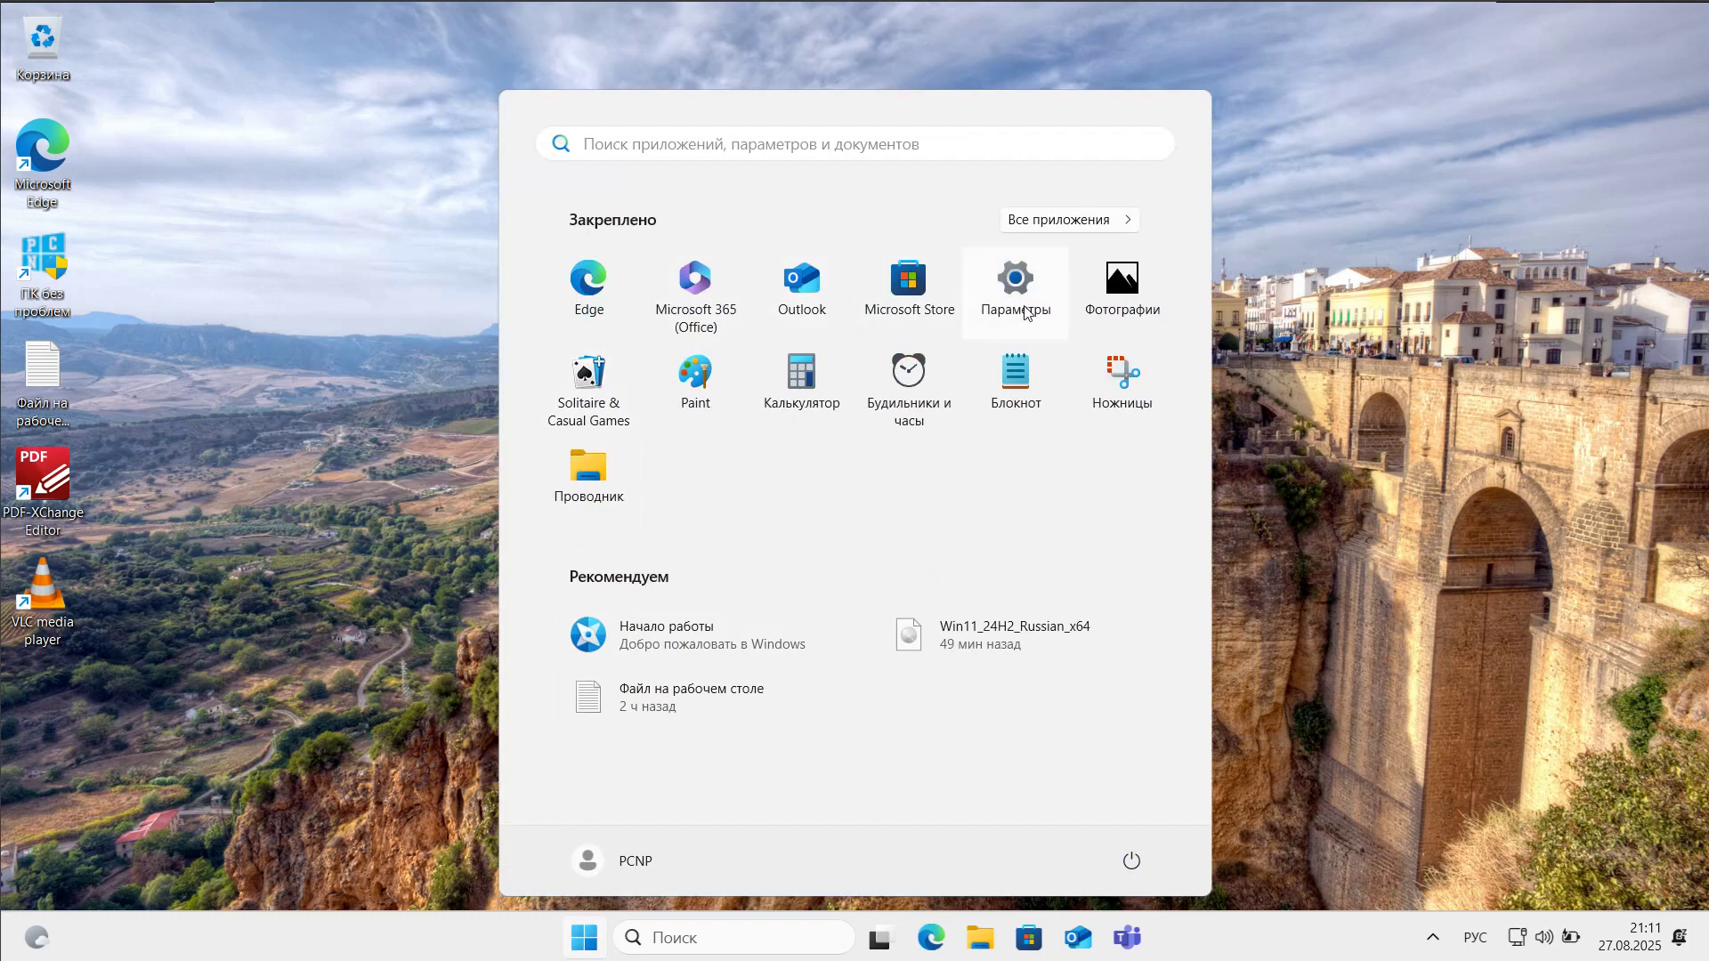
Open Settings, review the Система > О системе device specs, then minimise the window
left_click(1024, 308)
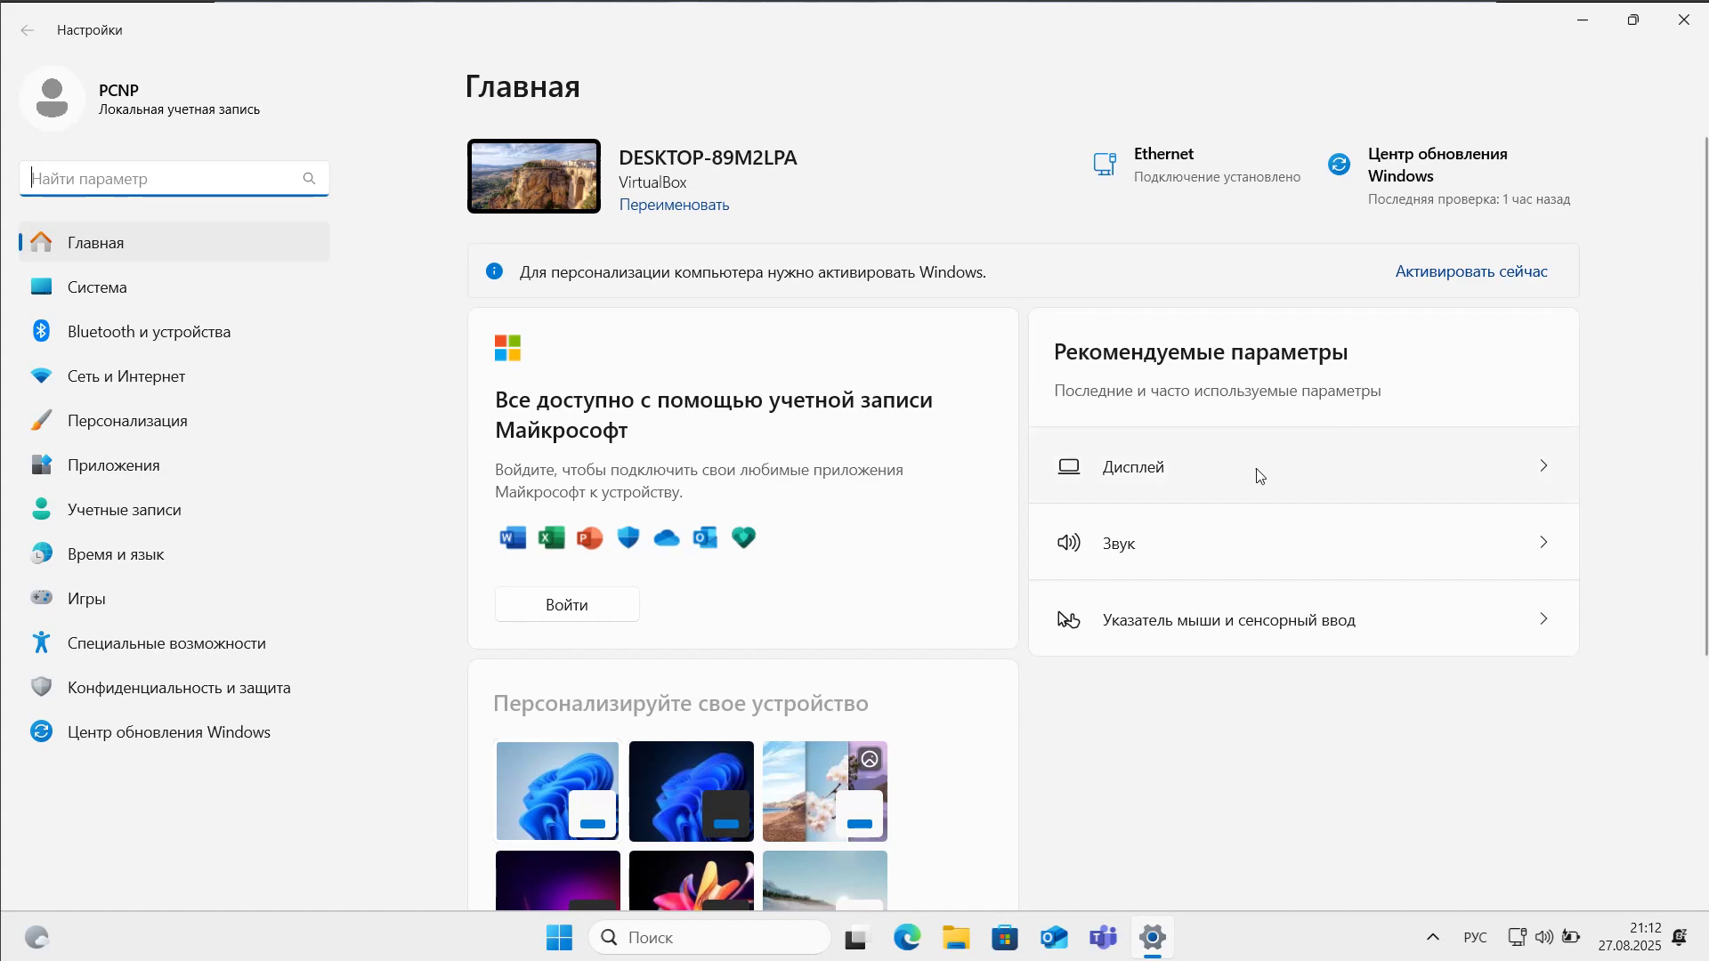
left_click(86, 292)
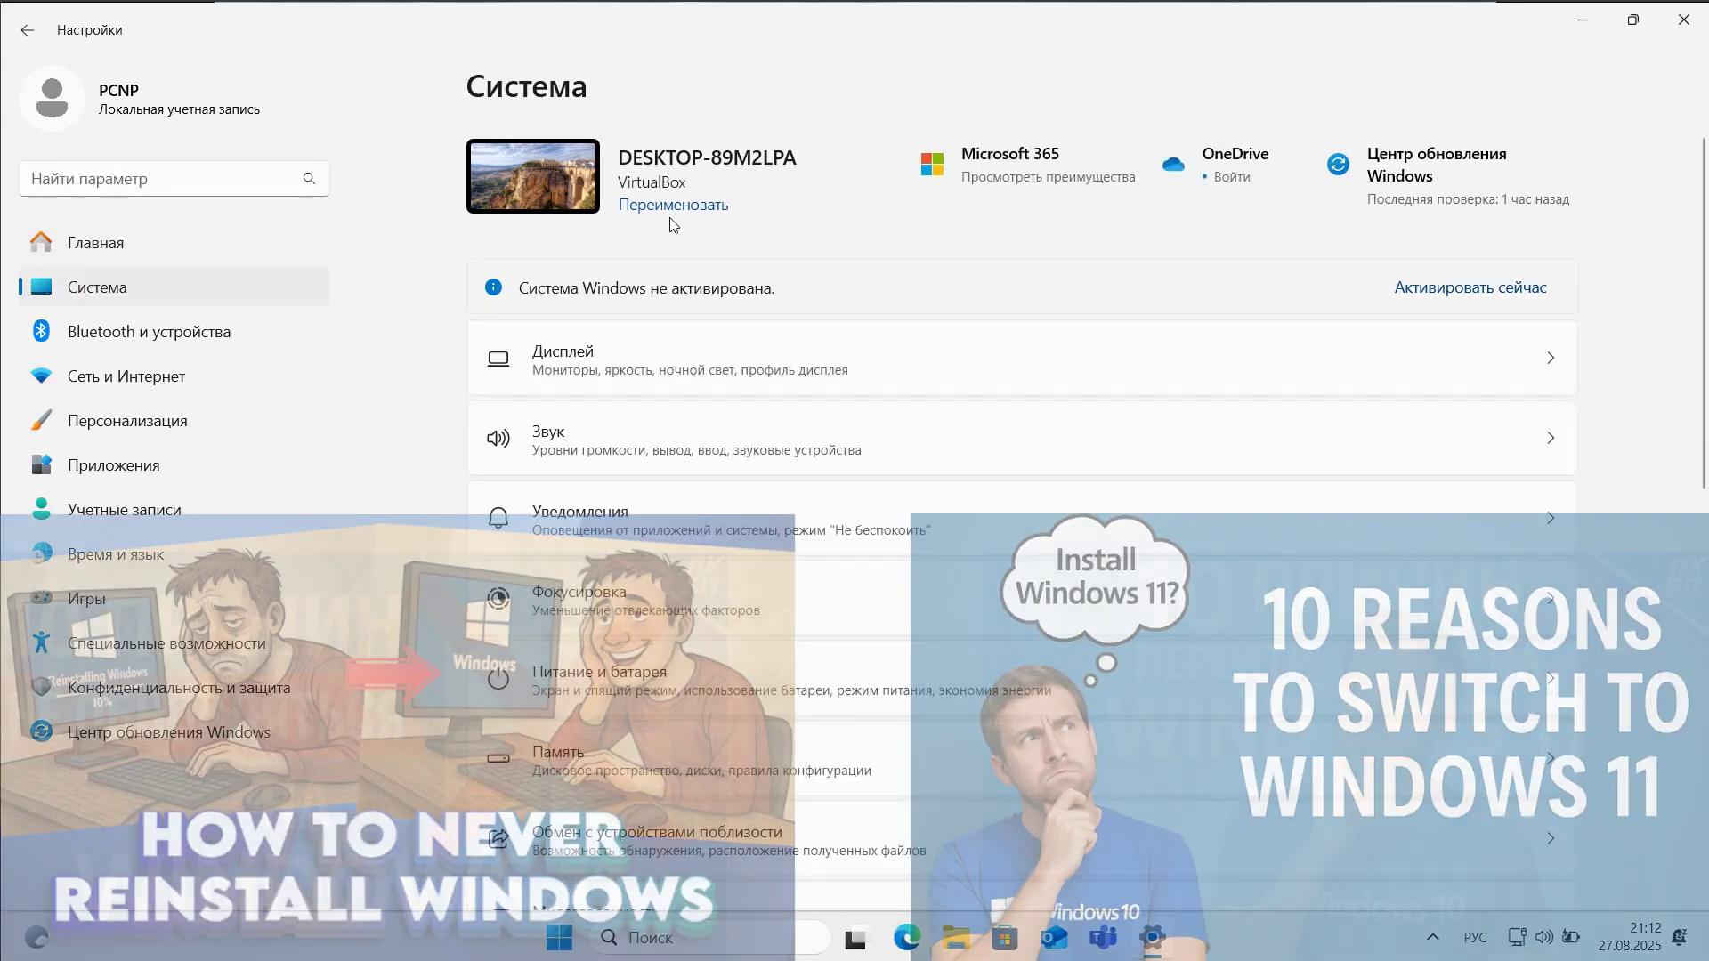
scroll(783, 338, "down", 8)
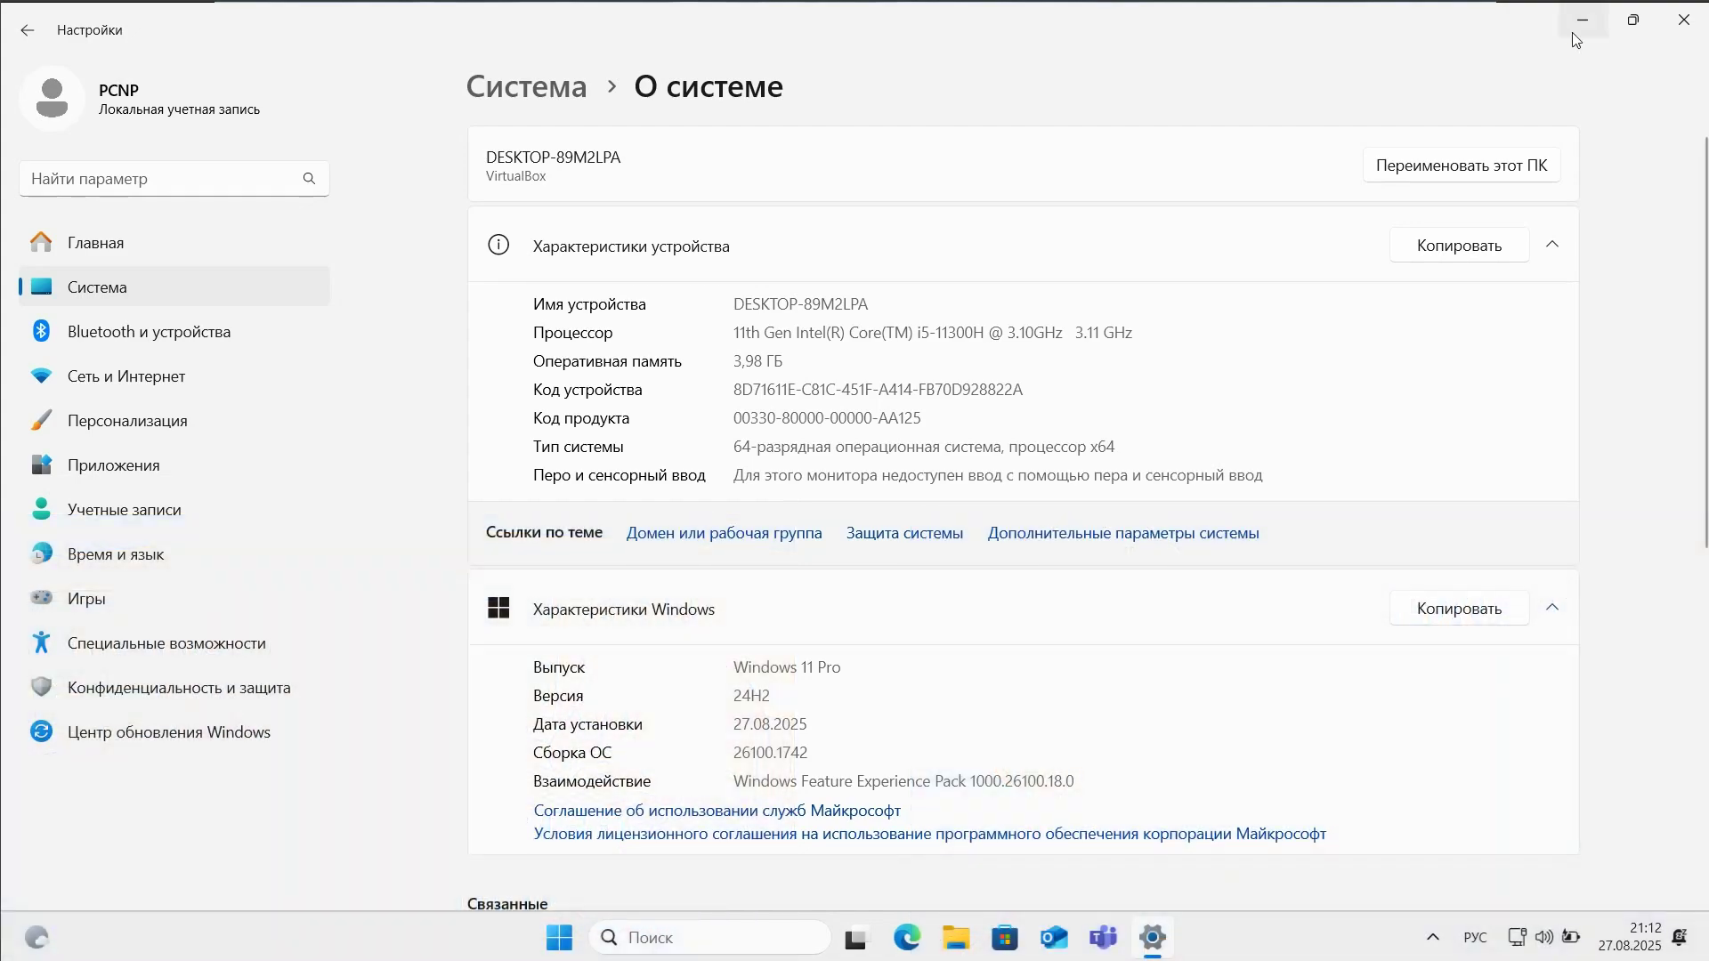
left_click(1581, 21)
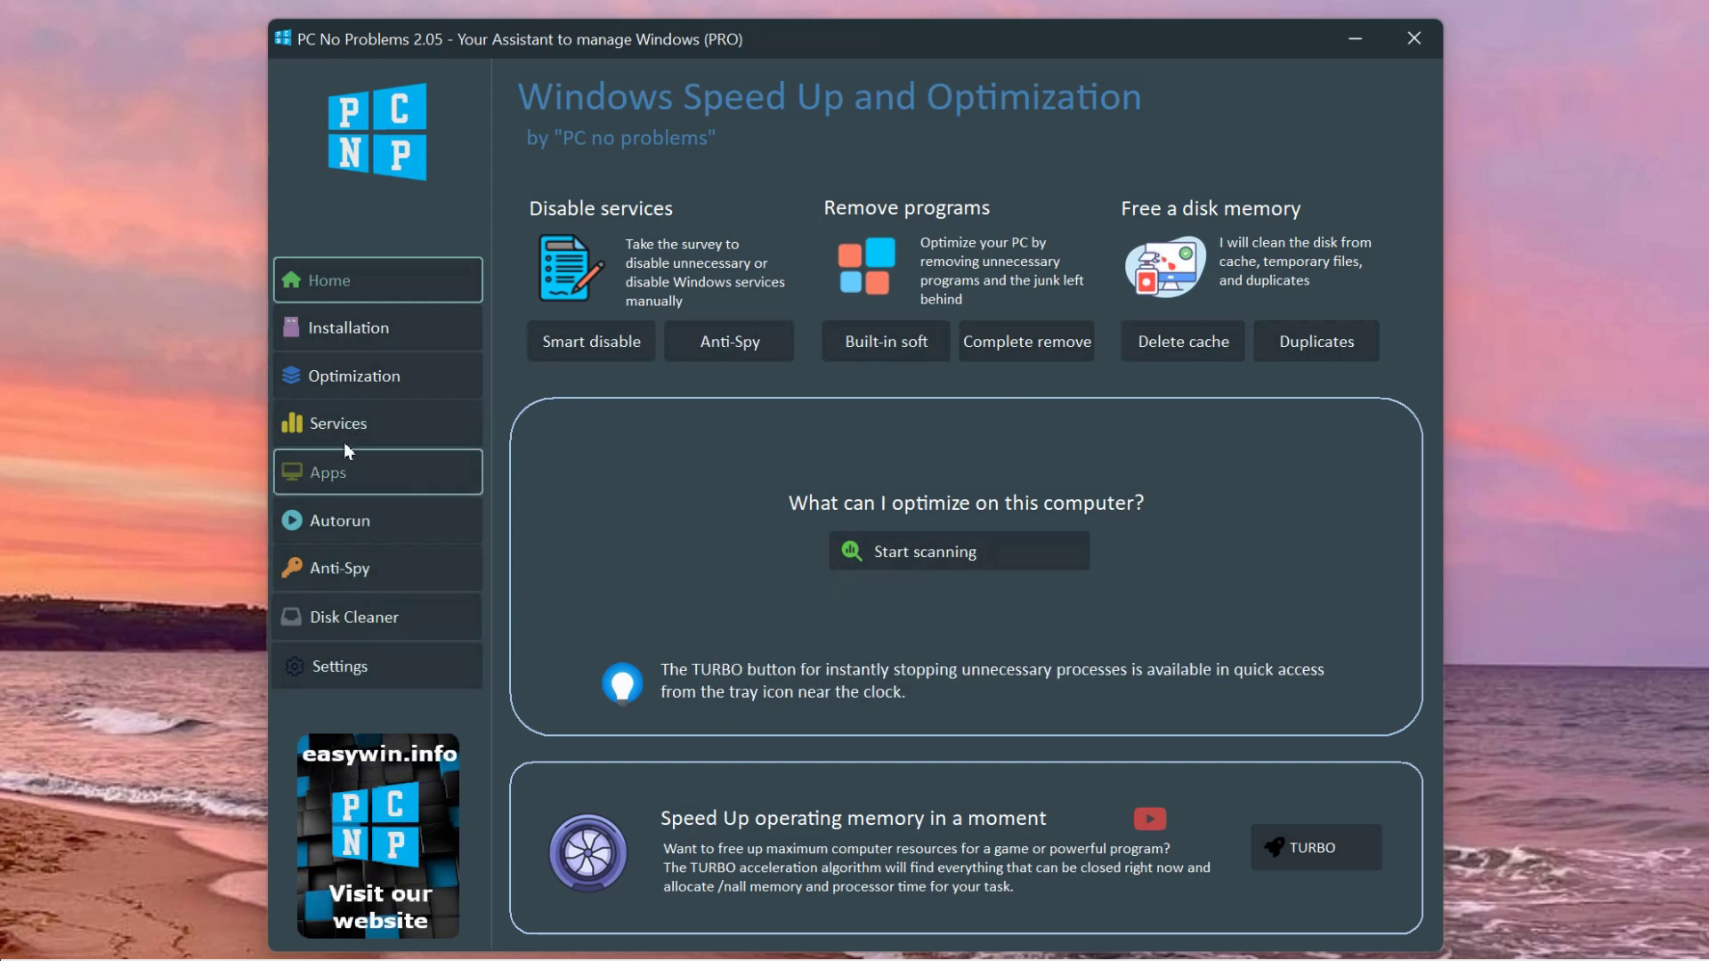
Go through Disk Cleaner to the Popular services list (Windows Defender, Update Center, Hibernation)
left_click(360, 609)
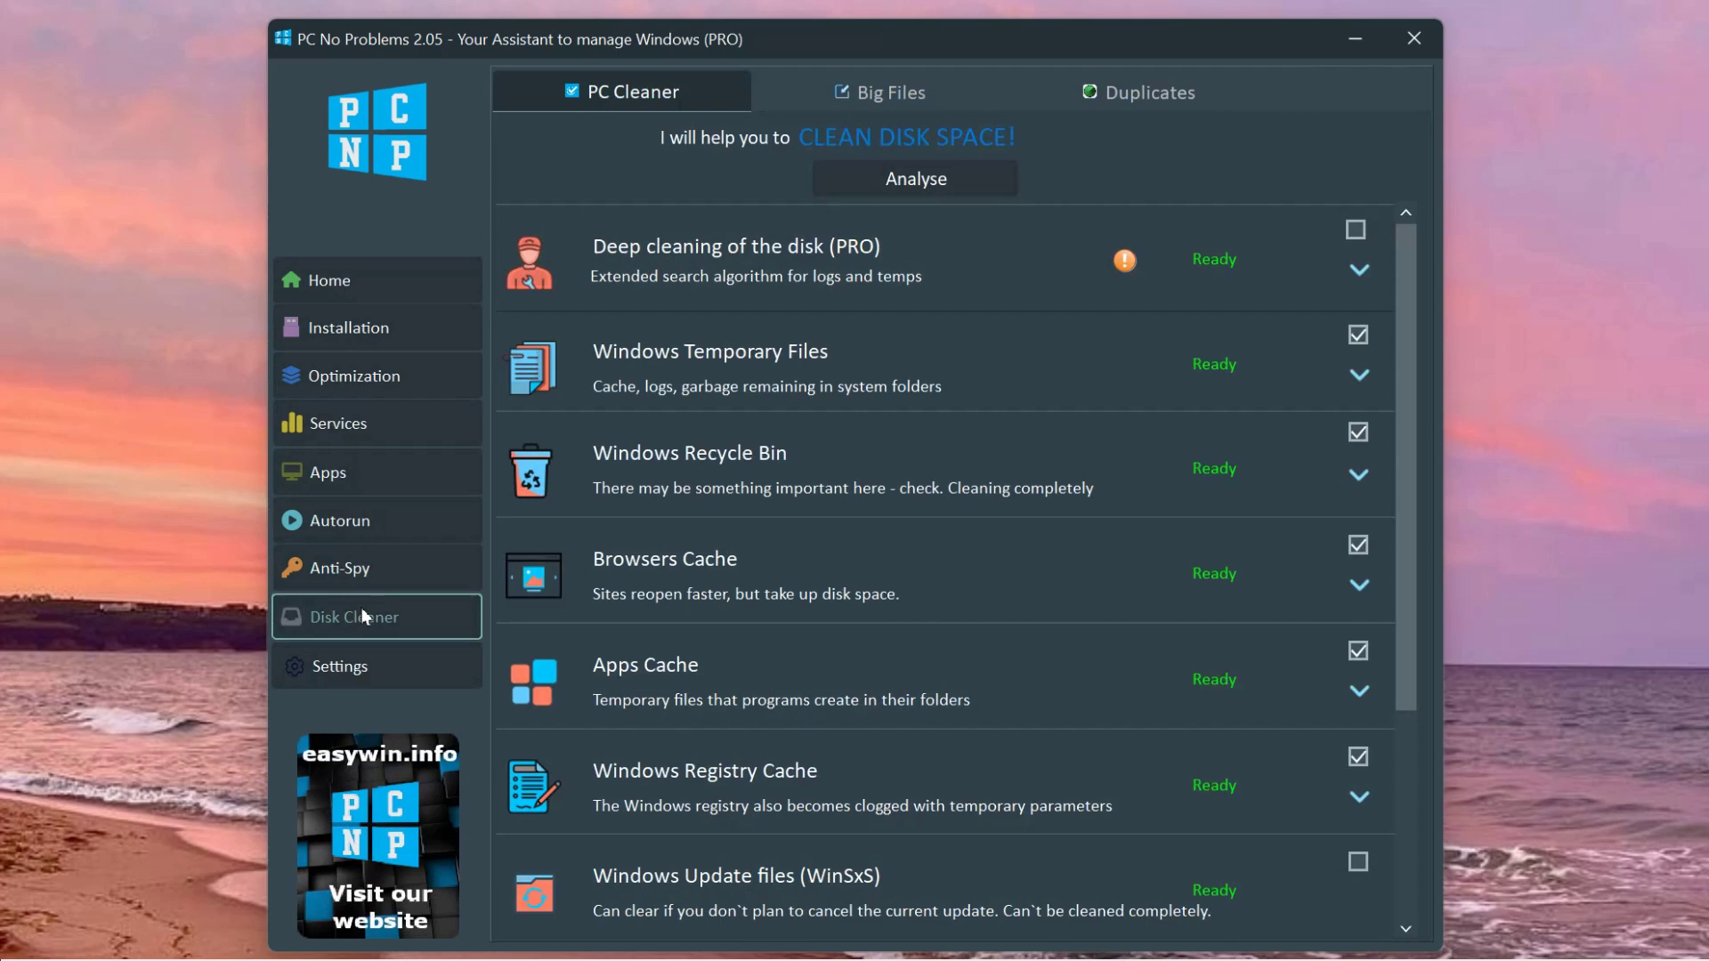
left_click(410, 432)
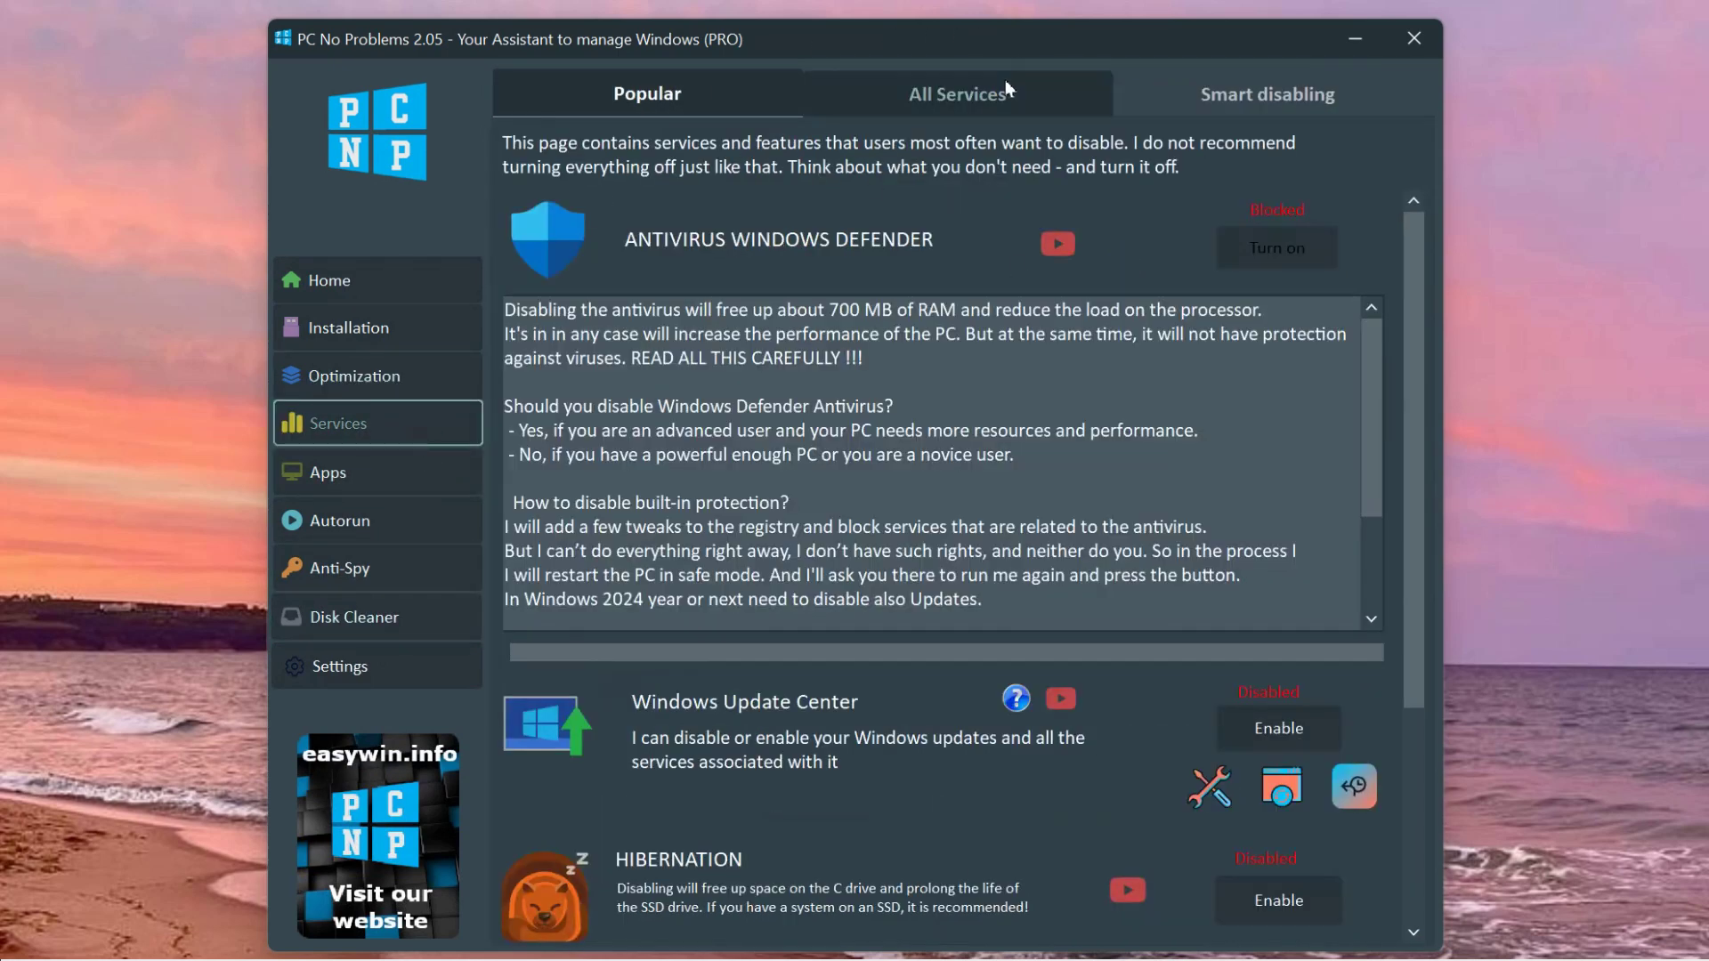